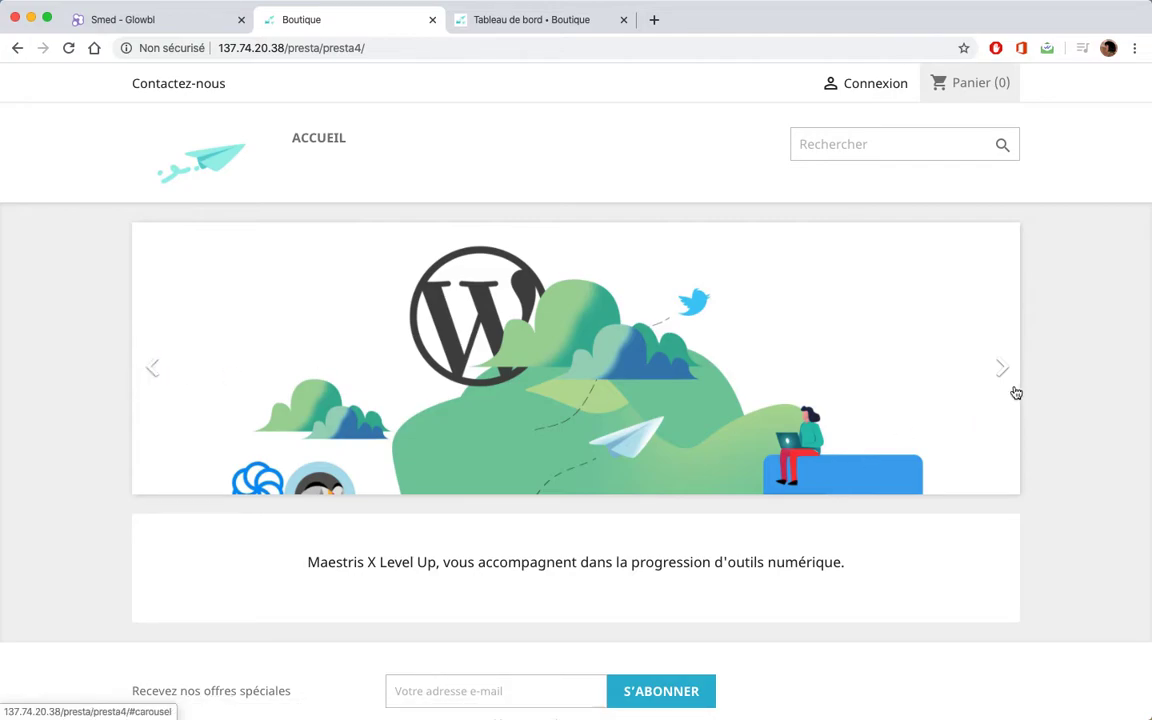
- Examine the image carousel on the shop's home page and return to the back-office dashboard
click(160, 368)
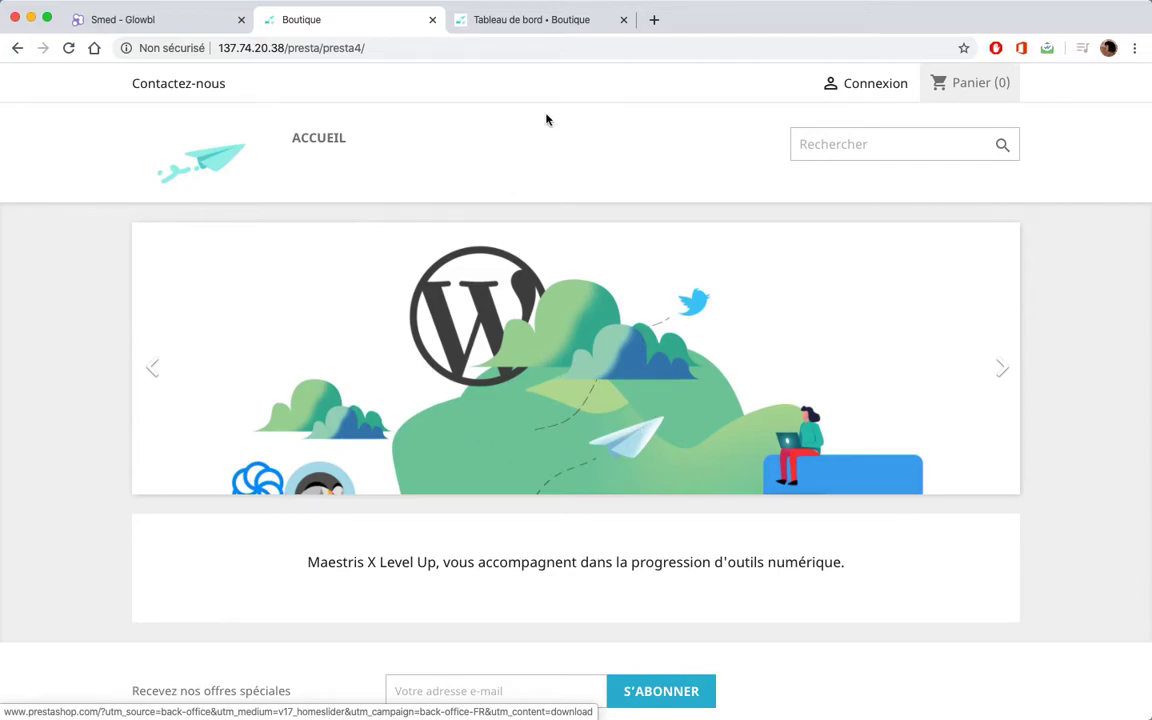
click(541, 22)
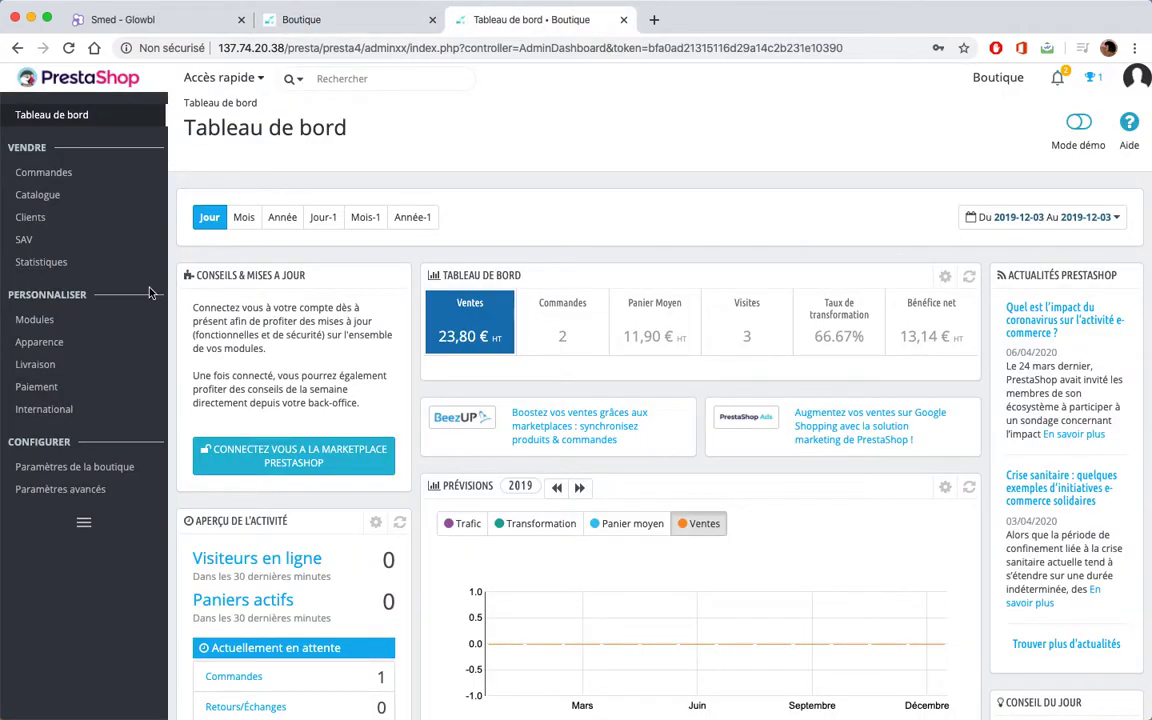
click(316, 24)
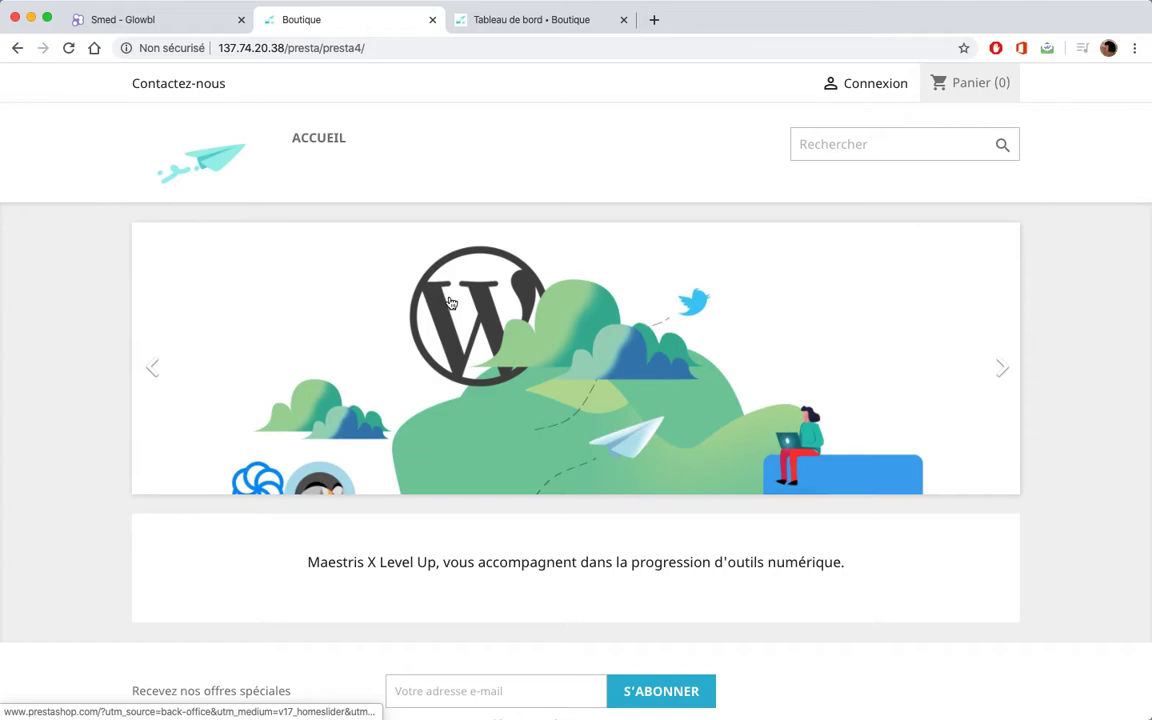
click(544, 22)
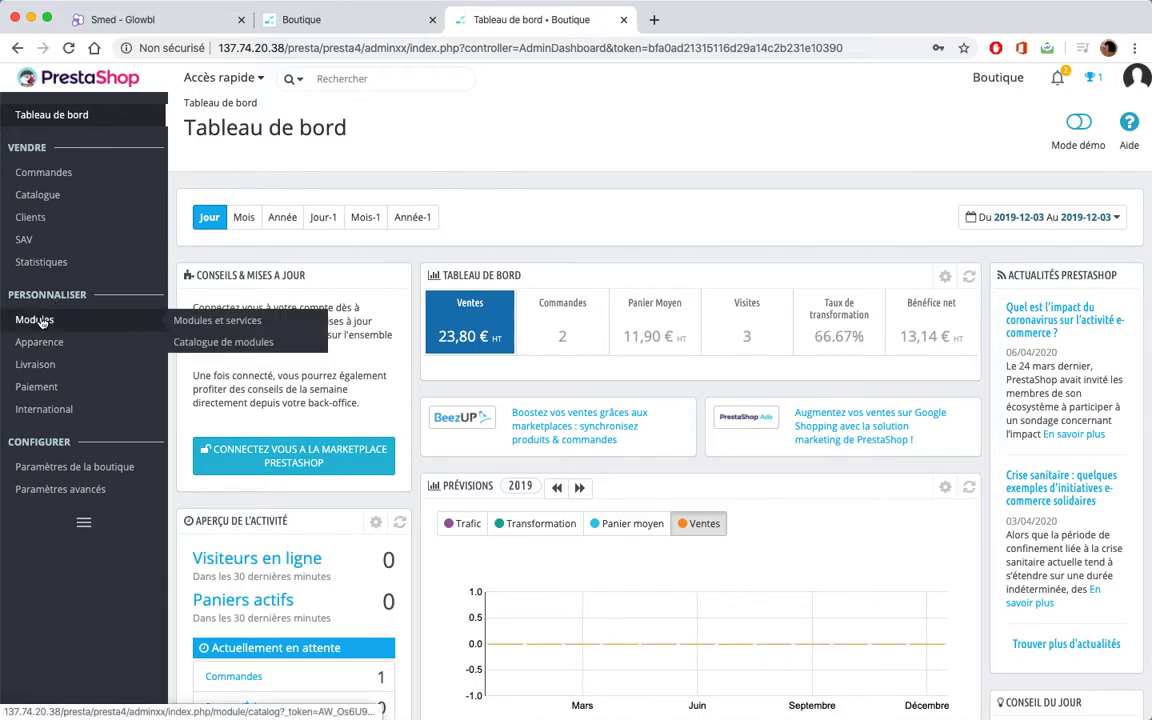
- Search the installed modules for "carrou"
click(241, 320)
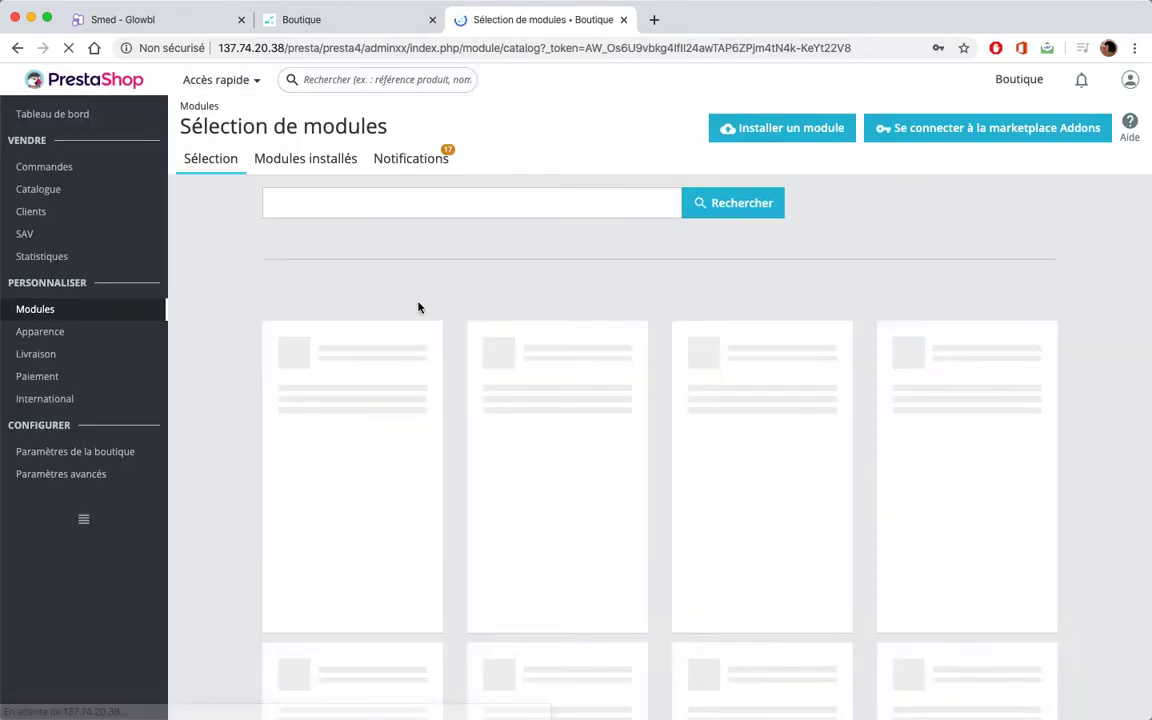
click(316, 169)
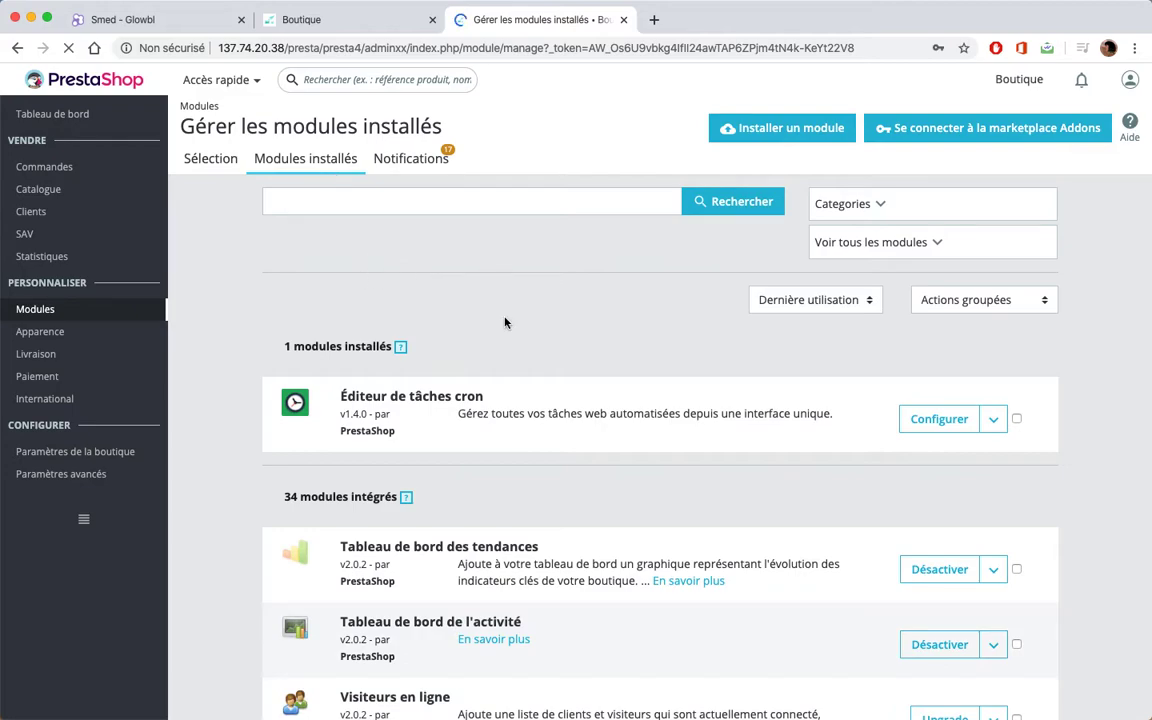
click(481, 198)
text(carrou)
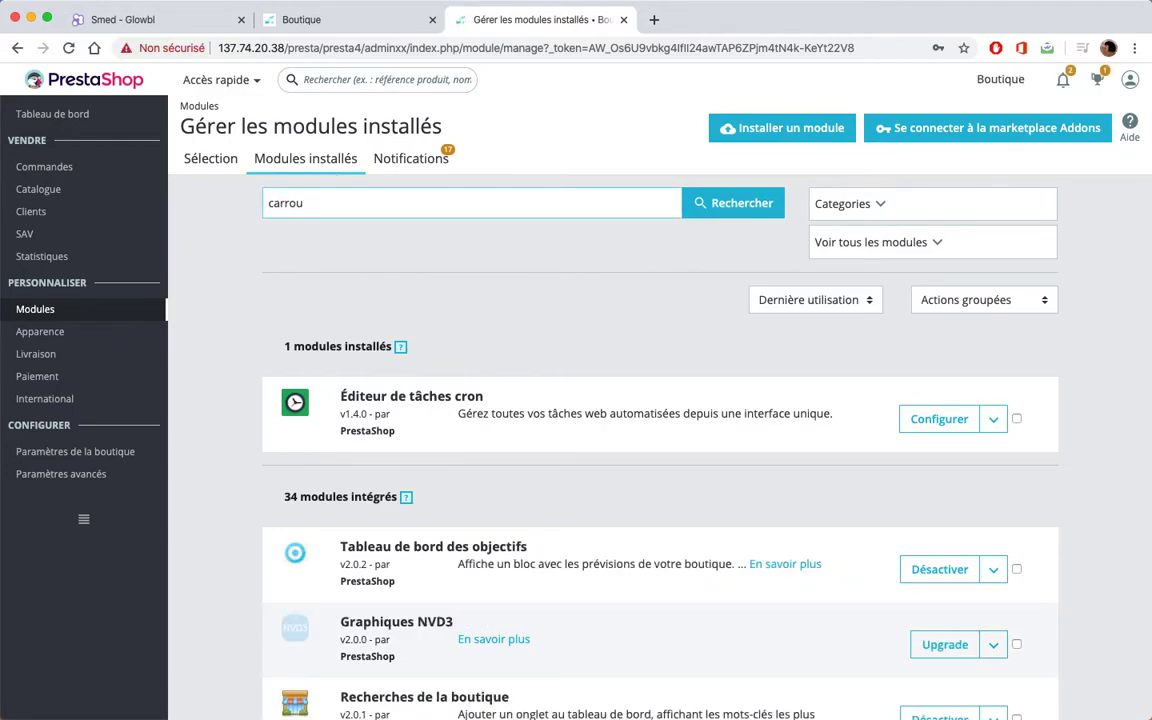
key(Return)
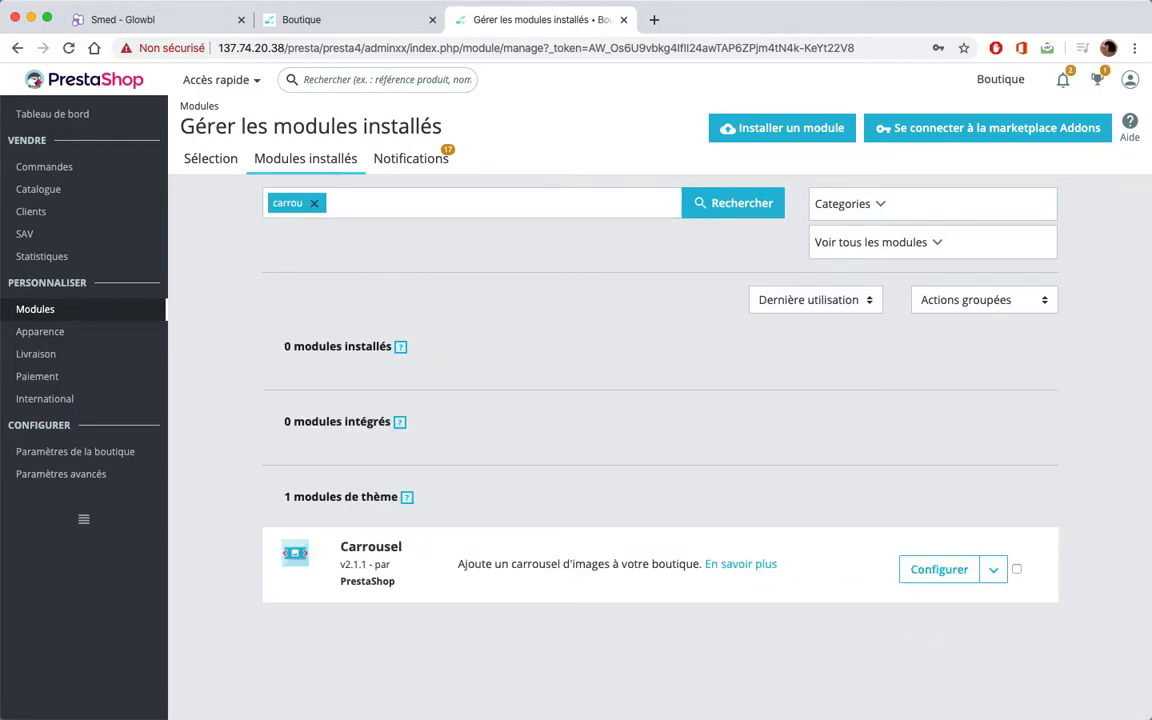
- Clear the module search and open the configuration of the Carrousel module among the theme modules
click(313, 203)
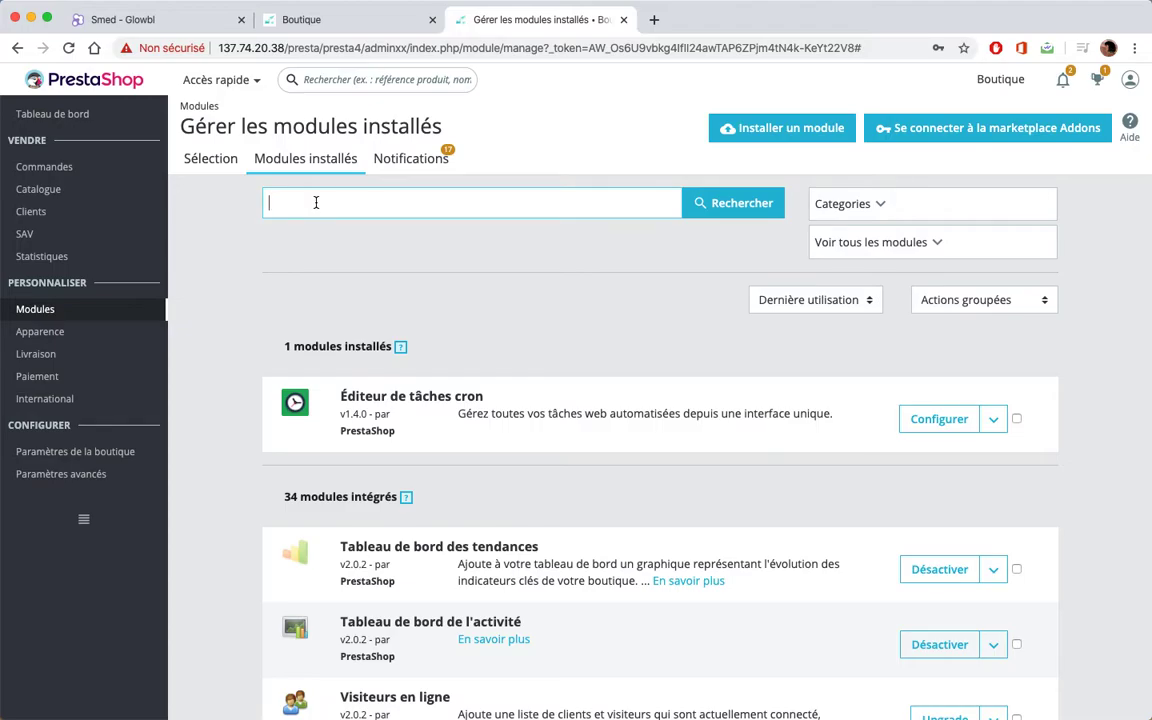
scroll(408, 301, down, 20)
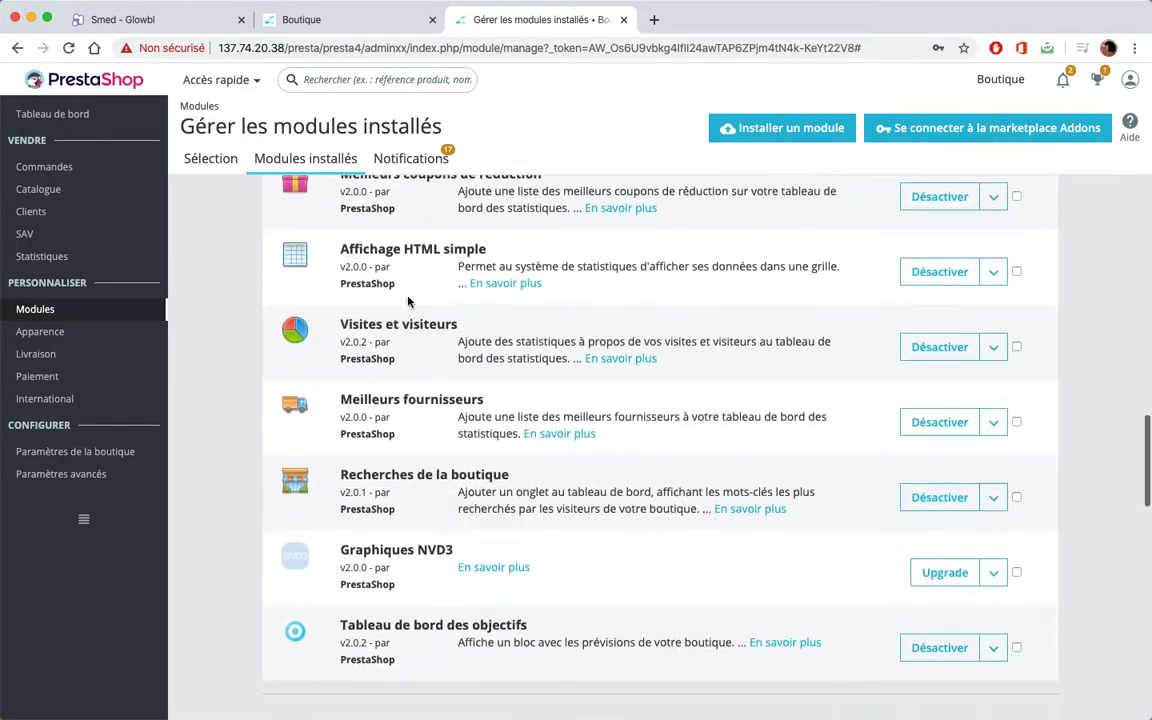
scroll(408, 301, up, 2)
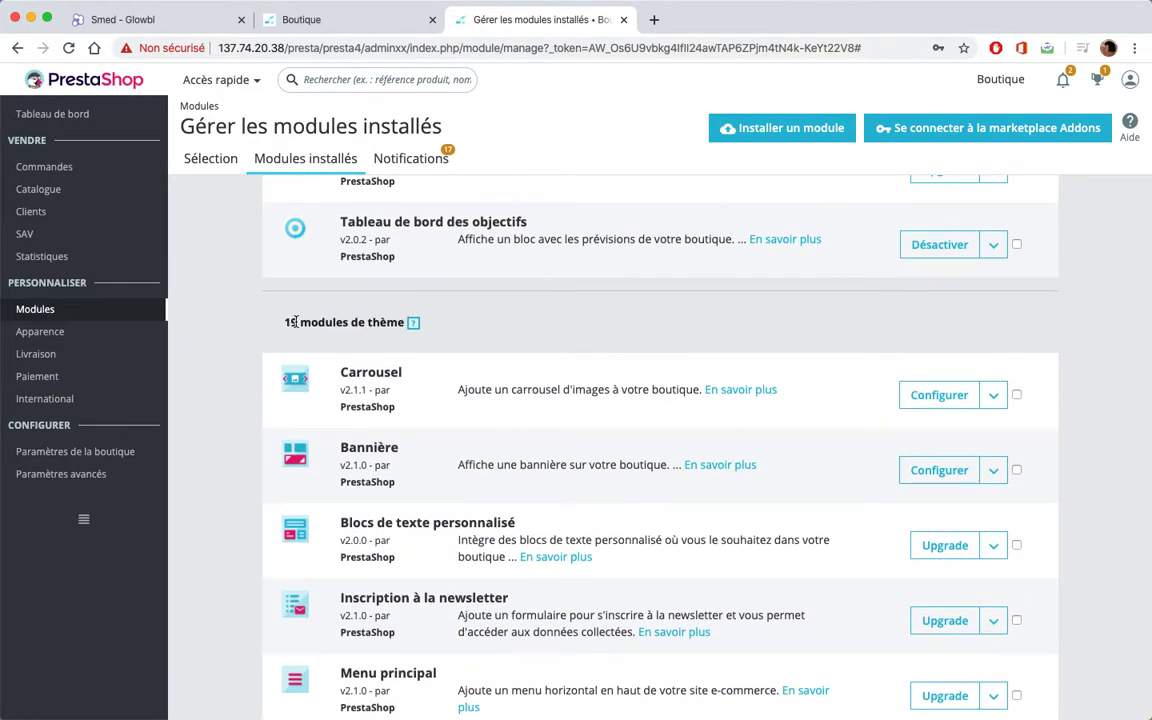
scroll(436, 332, down, 20)
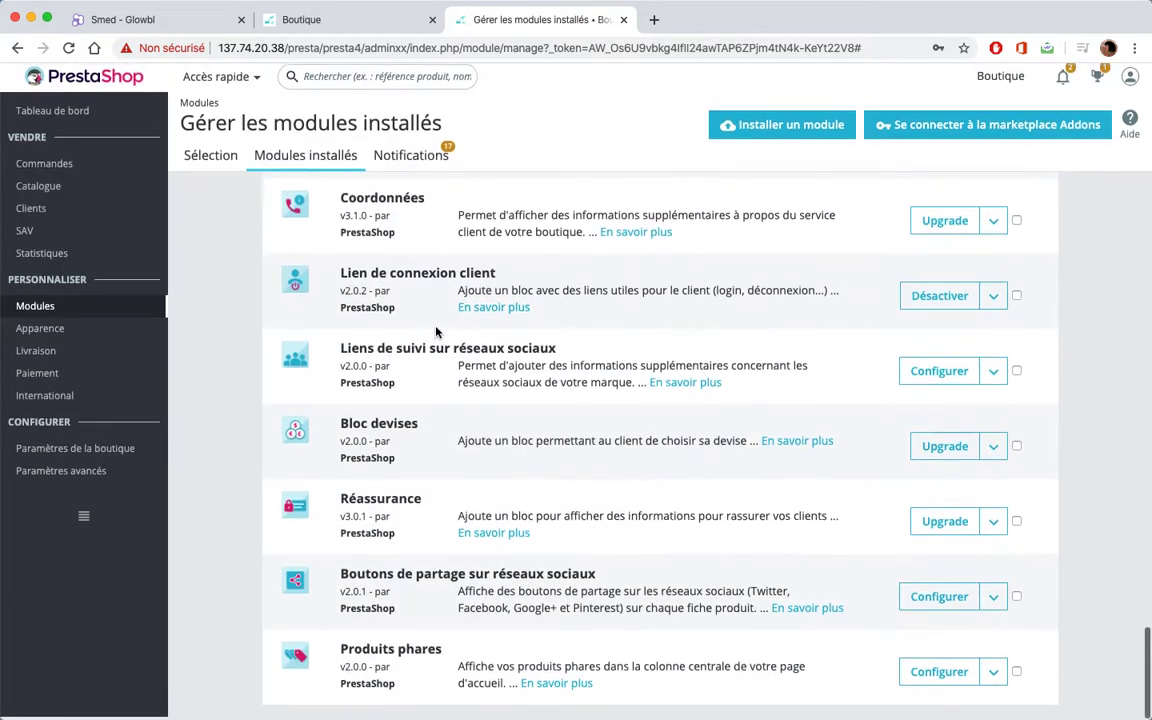
scroll(436, 332, up, 12)
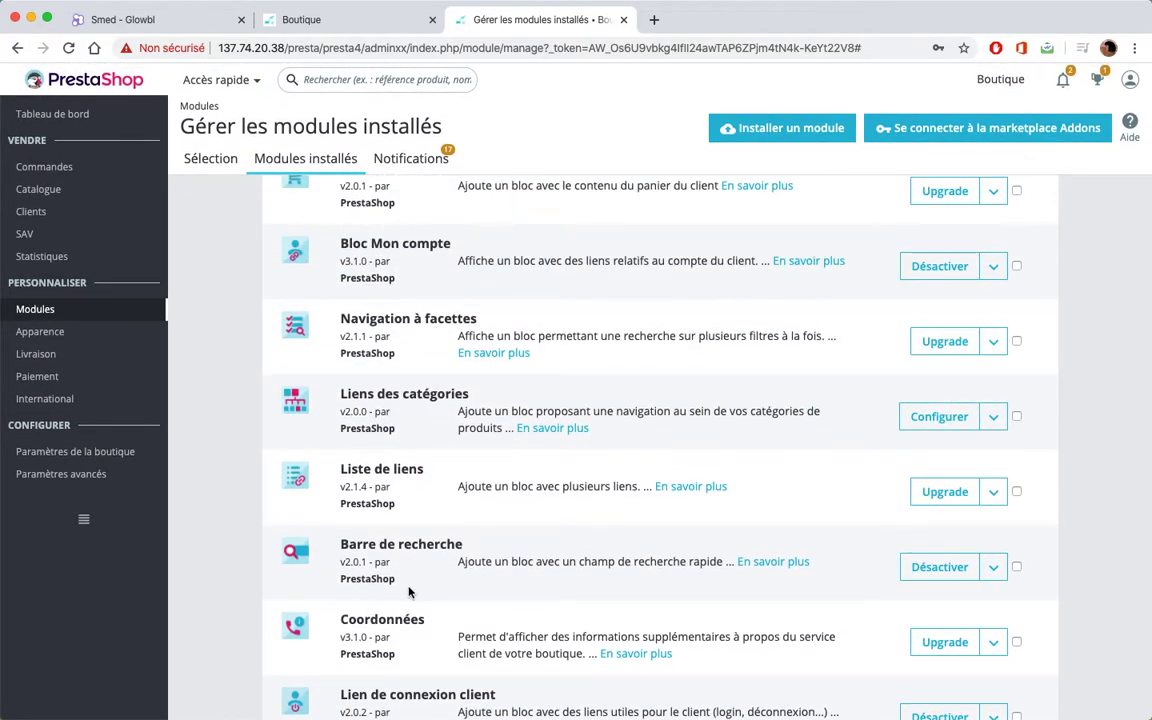
scroll(546, 450, up, 3)
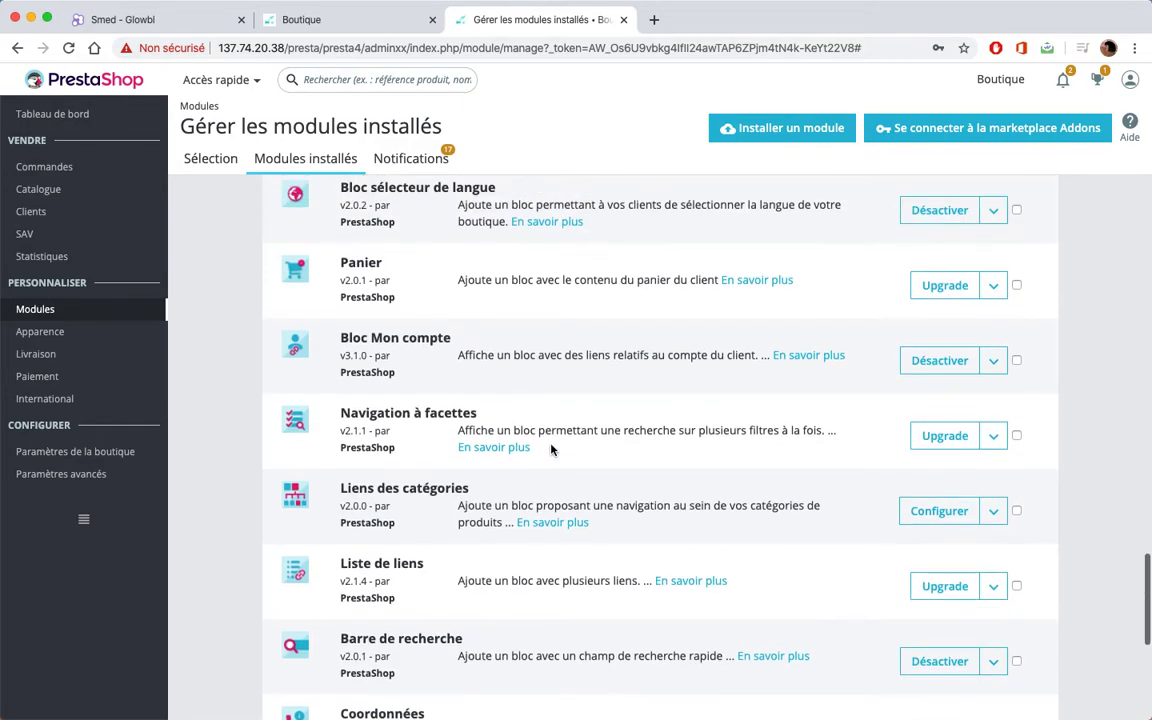
scroll(550, 450, up, 14)
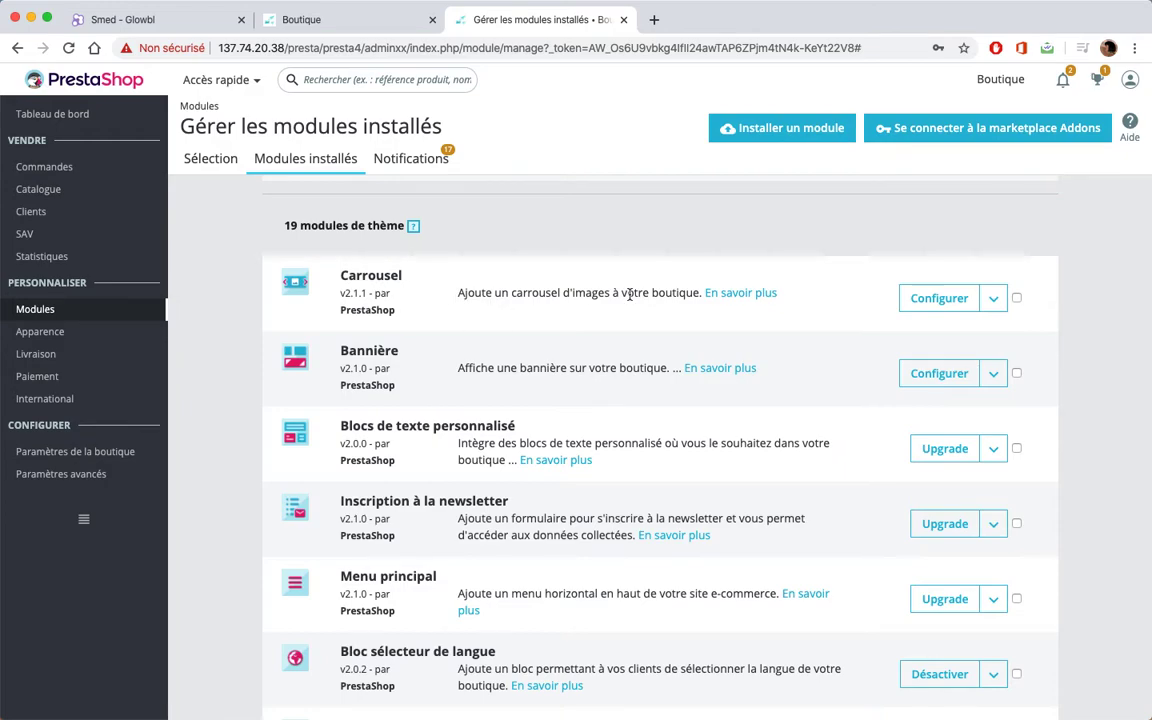
click(931, 296)
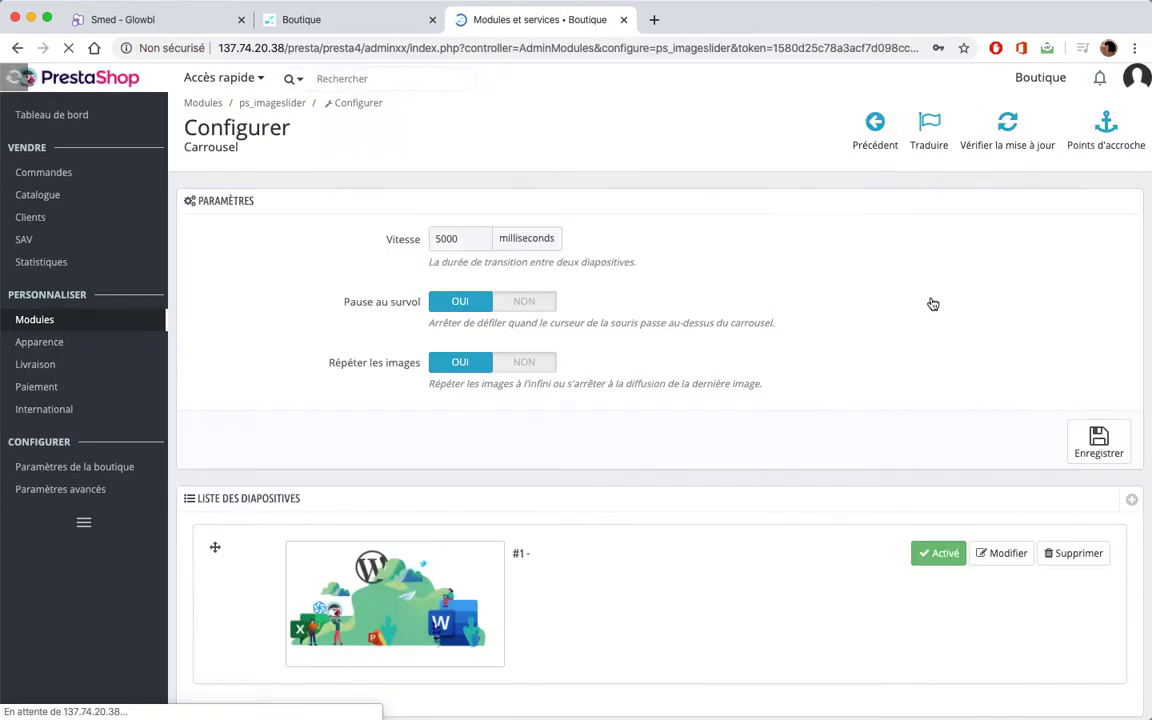
click(415, 242)
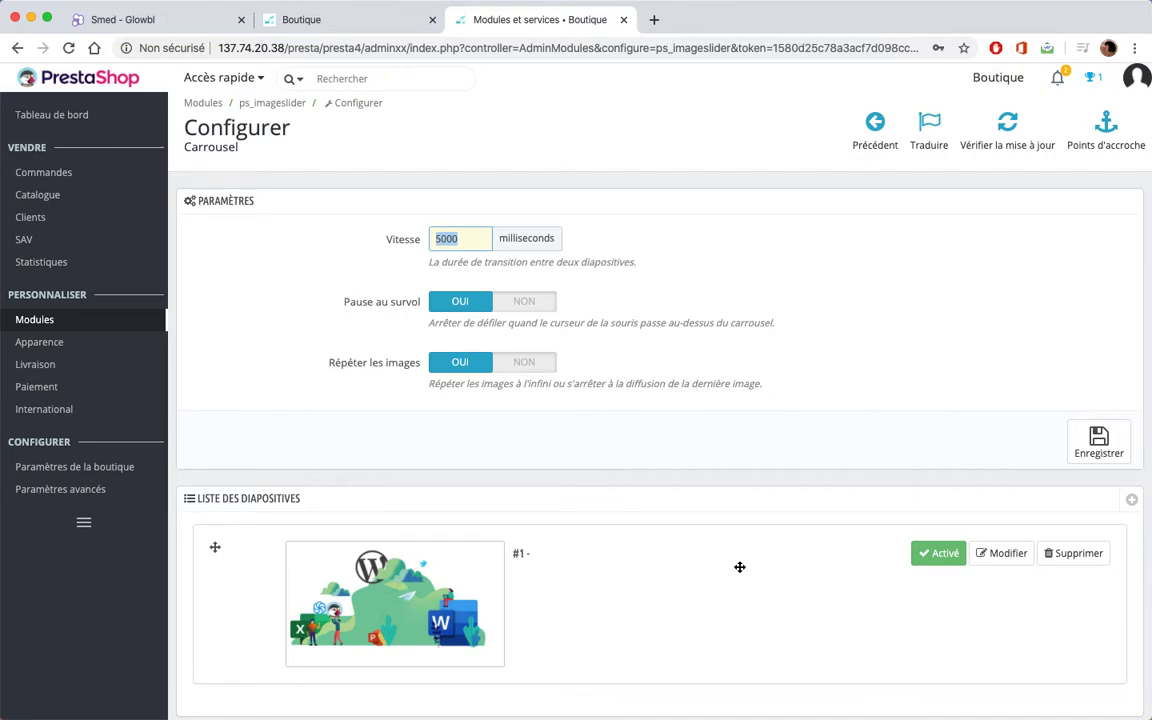
- Add a new slide to the carousel with presta.jpg from the Level up folder as its image
scroll(740, 567, down, 1)
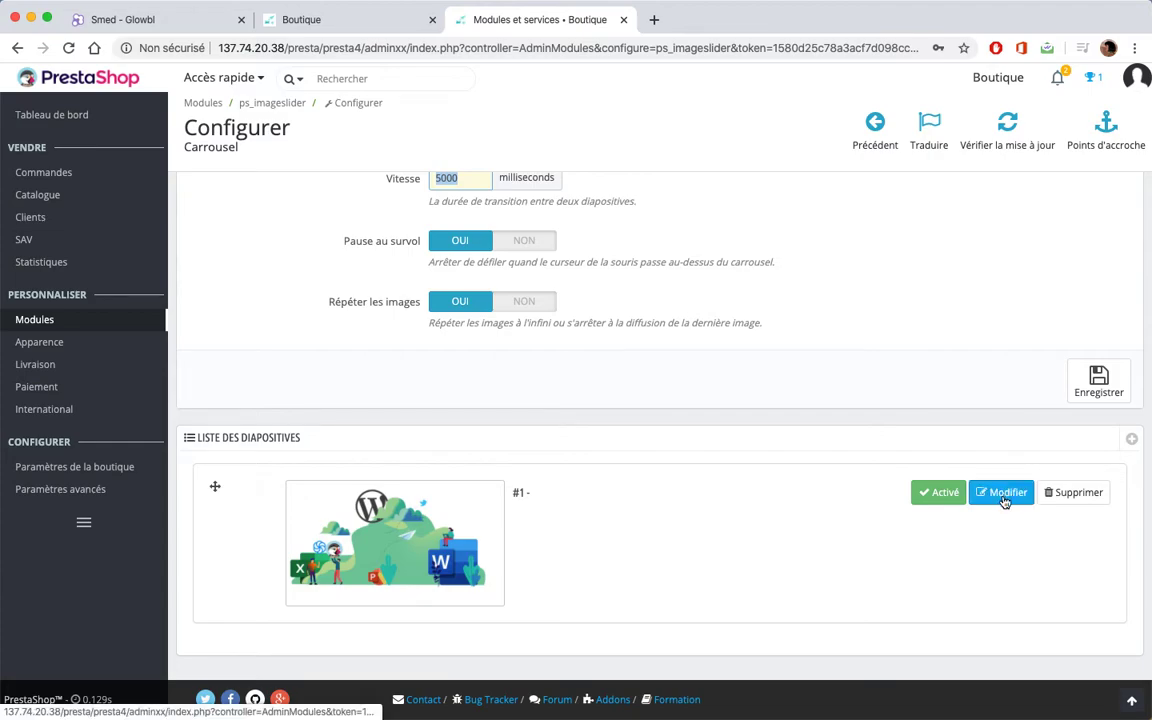
click(1131, 441)
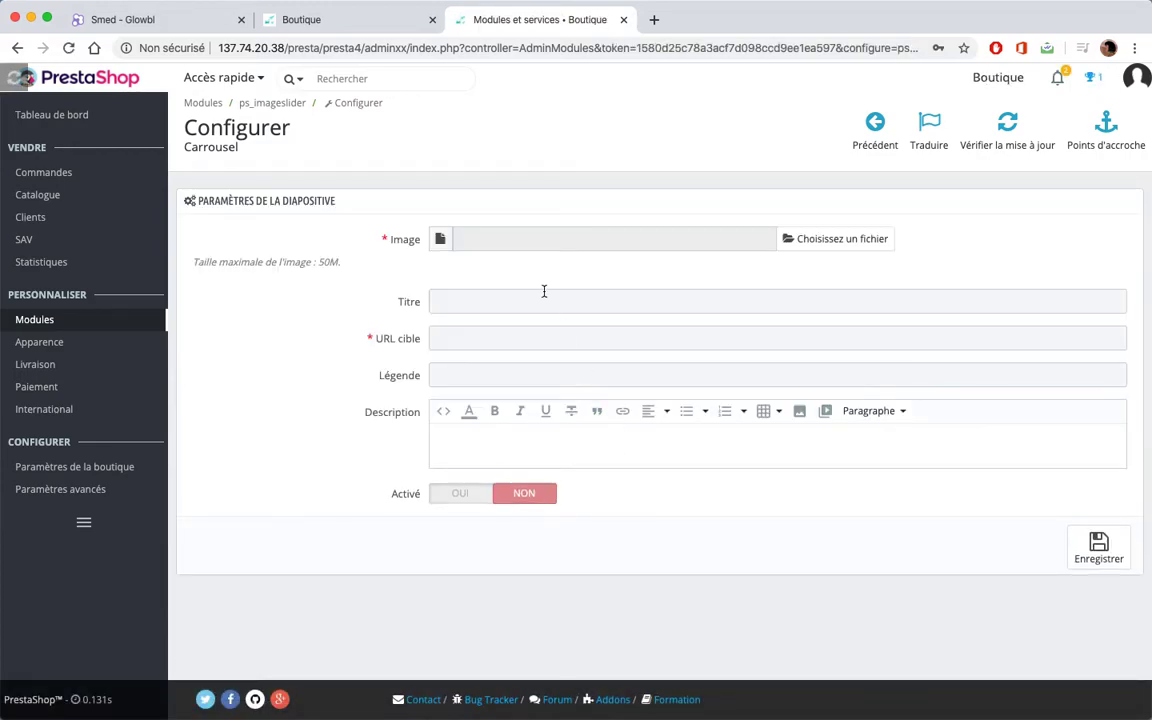
click(818, 242)
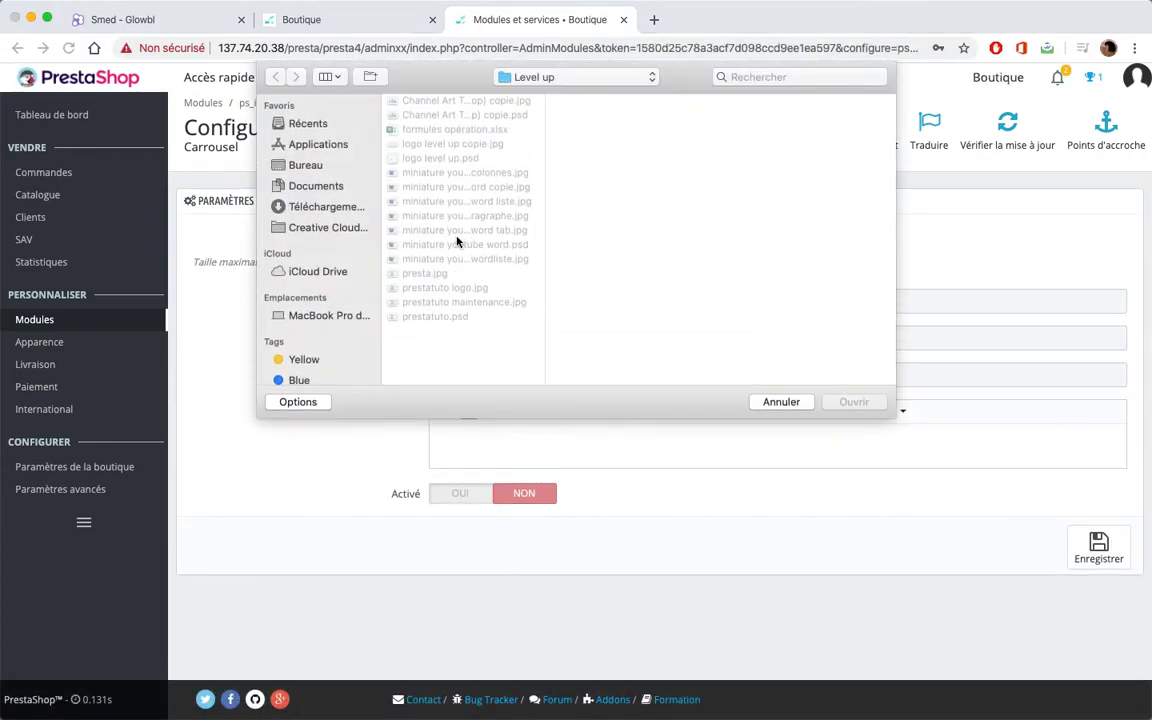
click(430, 274)
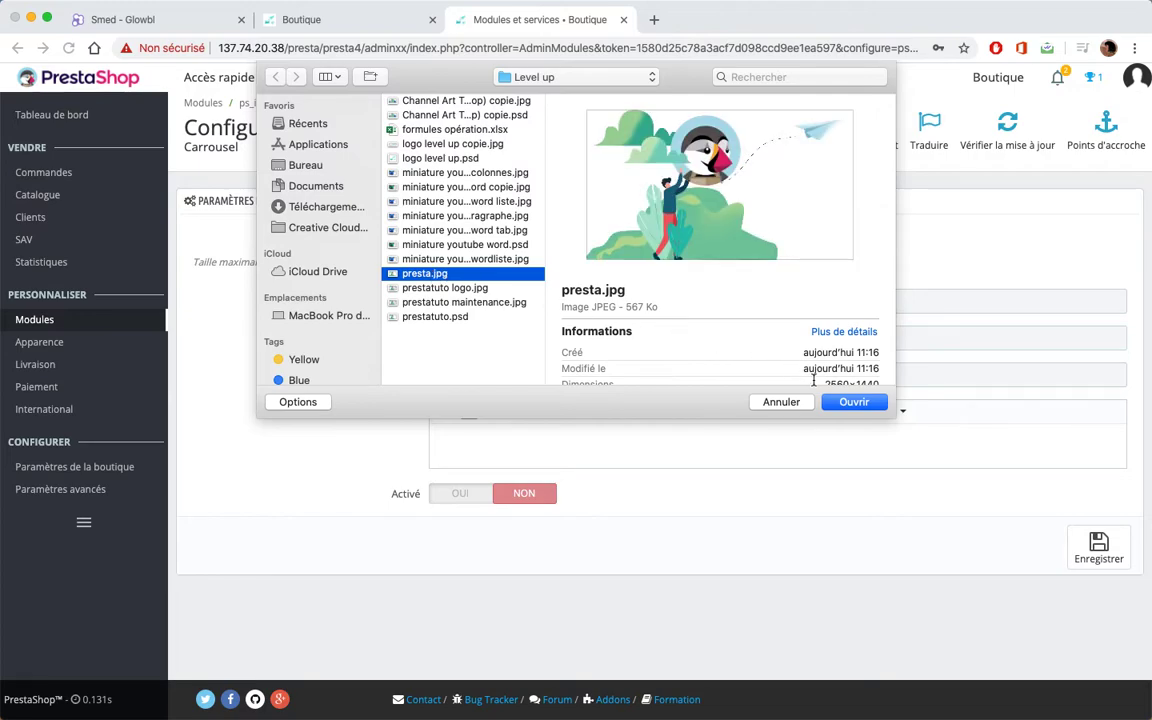
click(850, 401)
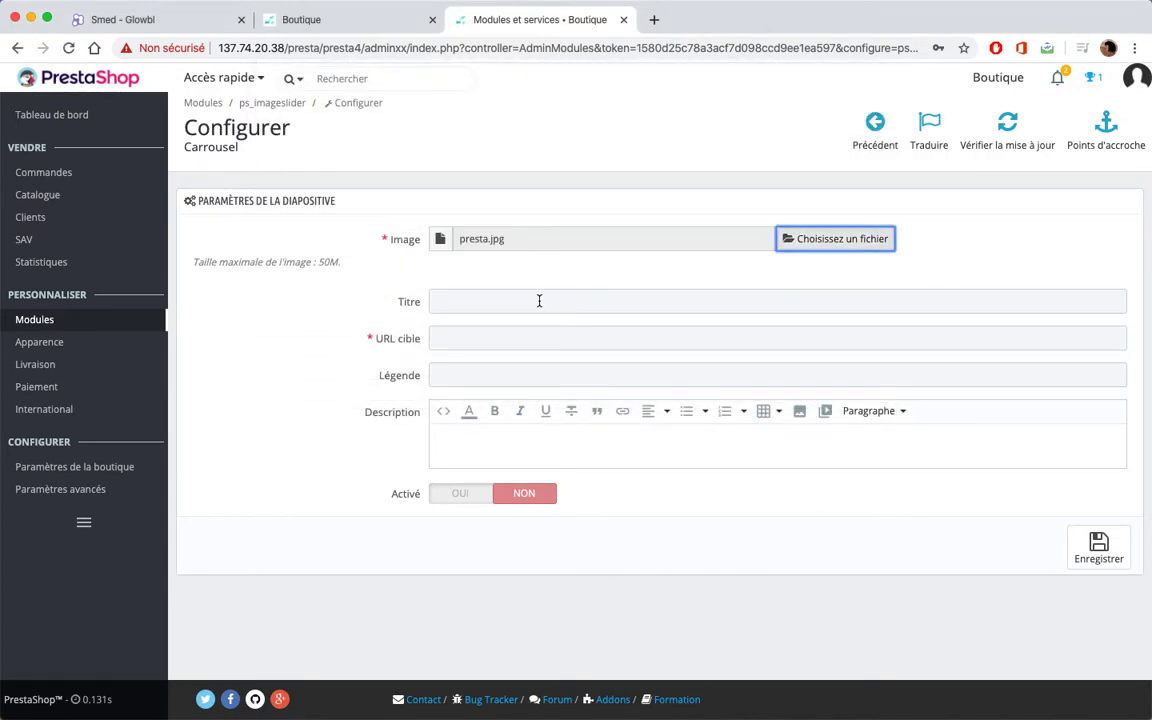
- Title the slide "Formation sur Prestashop" and set its caption to "des formations en ligne sur prestashop"
click(539, 300)
text(Formation sur)
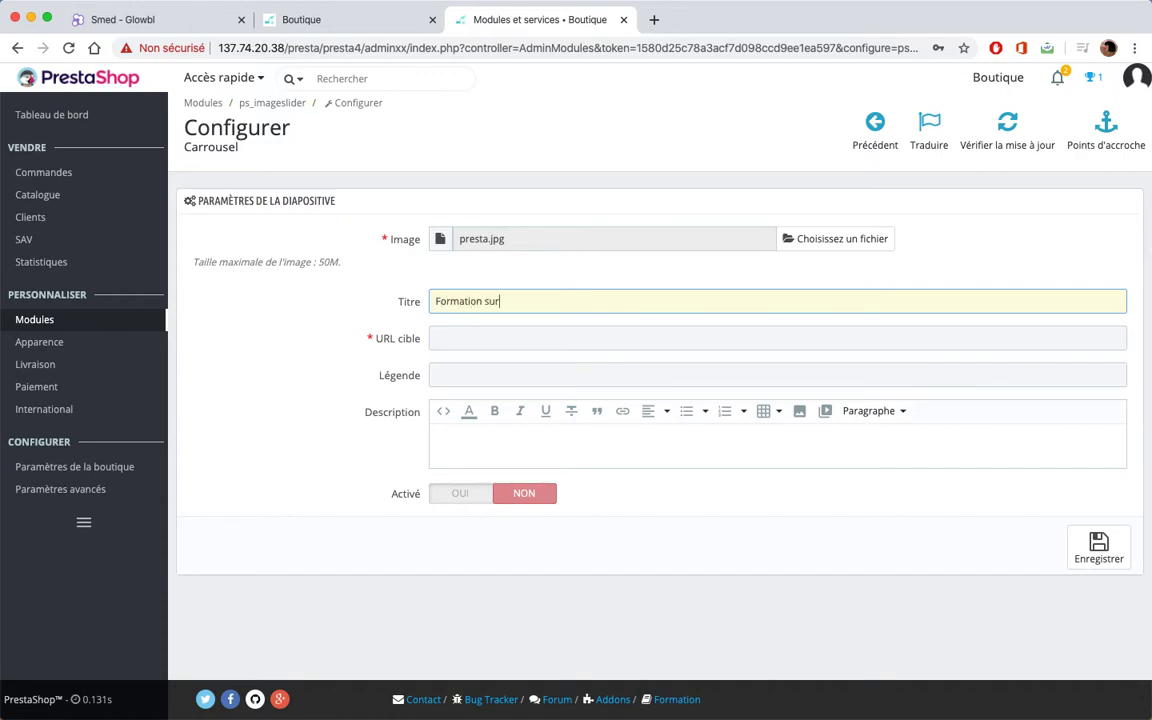
text( Prestashop)
click(486, 336)
click(484, 375)
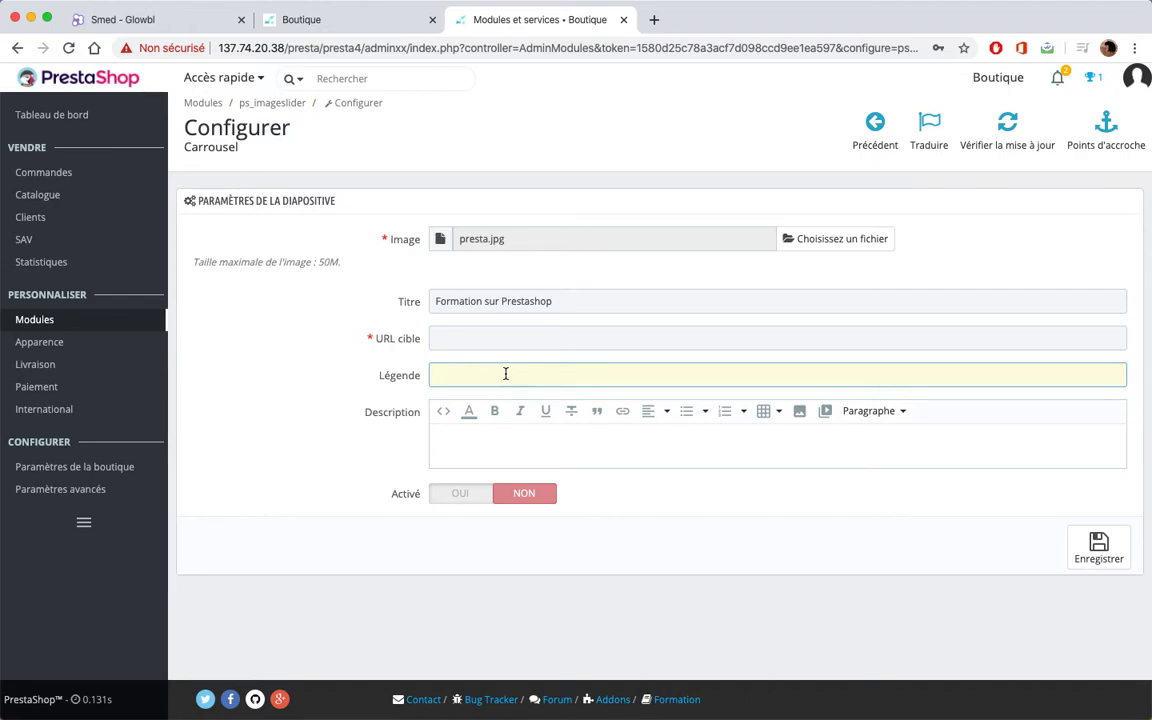
text(des formations en ligne sur prestashop)
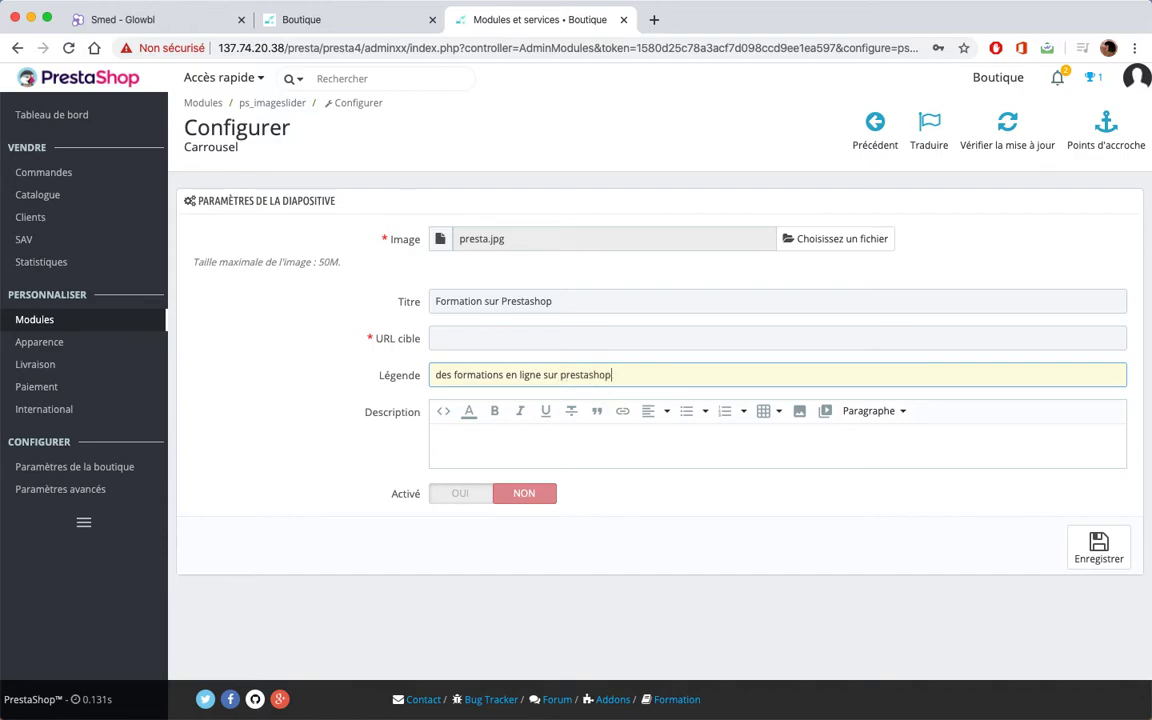
- Enter the slide description "Maestris X level up vous propose des cours sur prestashop", then activate the slide and try to save it
click(454, 449)
text(Maestris)
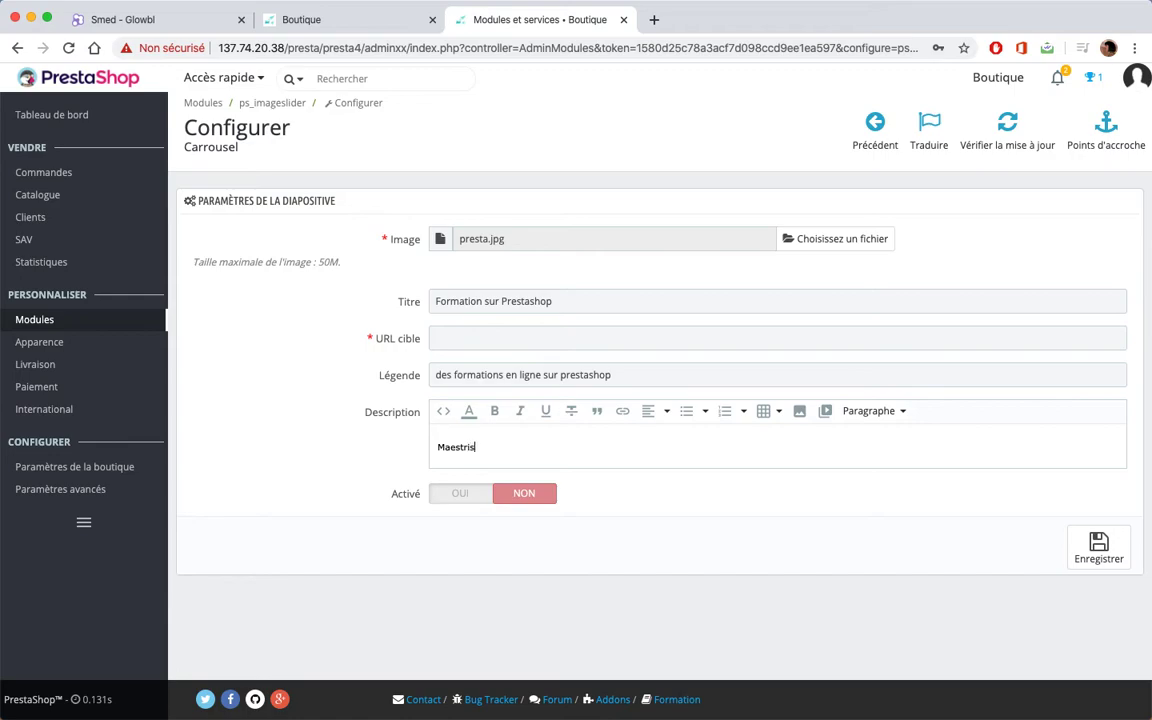
text( X levelu)
key(BackSpace)
text(up vous propose des)
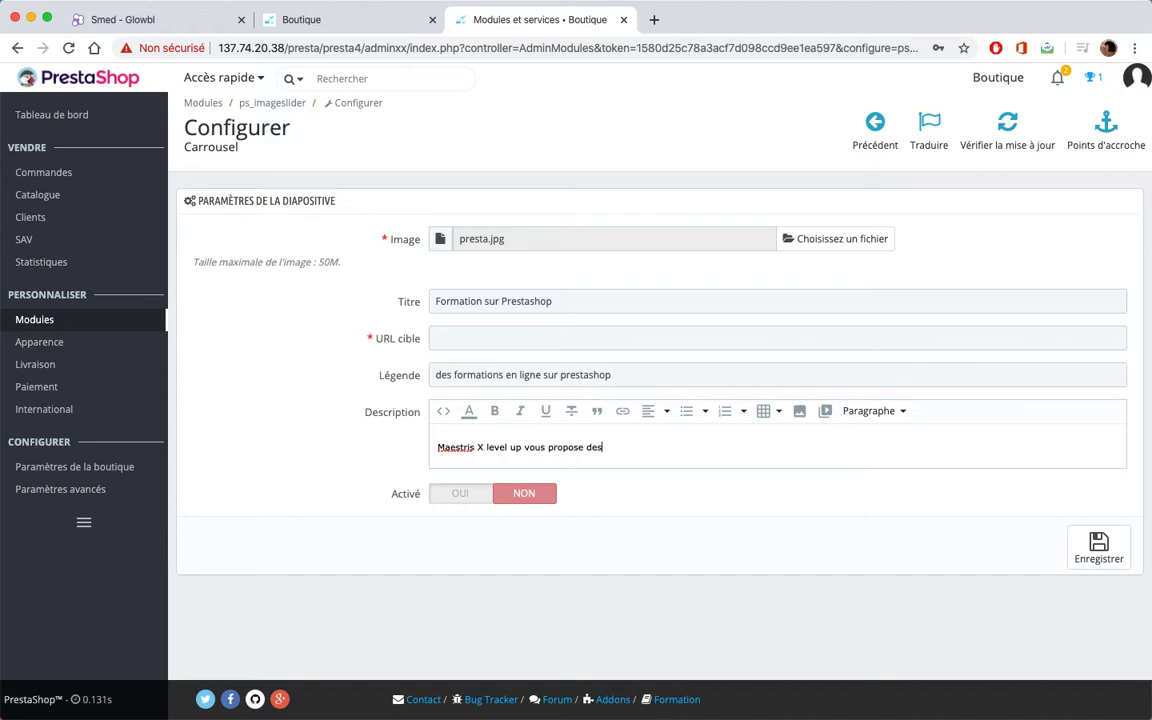
text(cours sur prestashop)
click(458, 496)
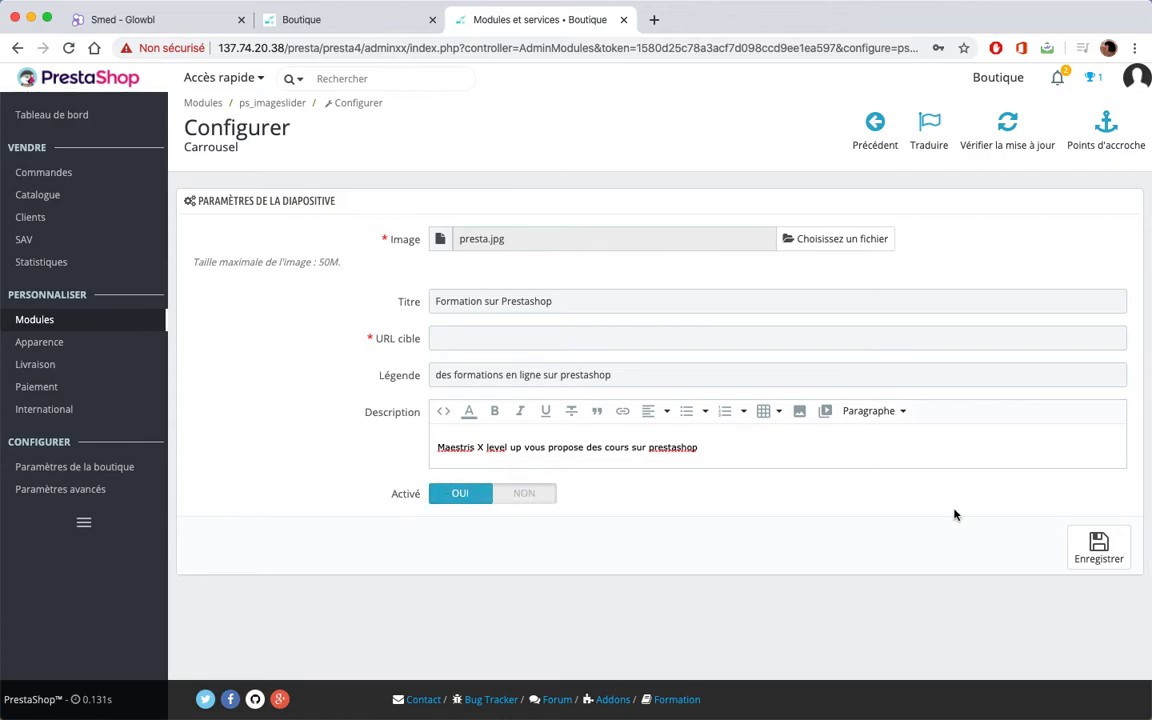
click(1098, 546)
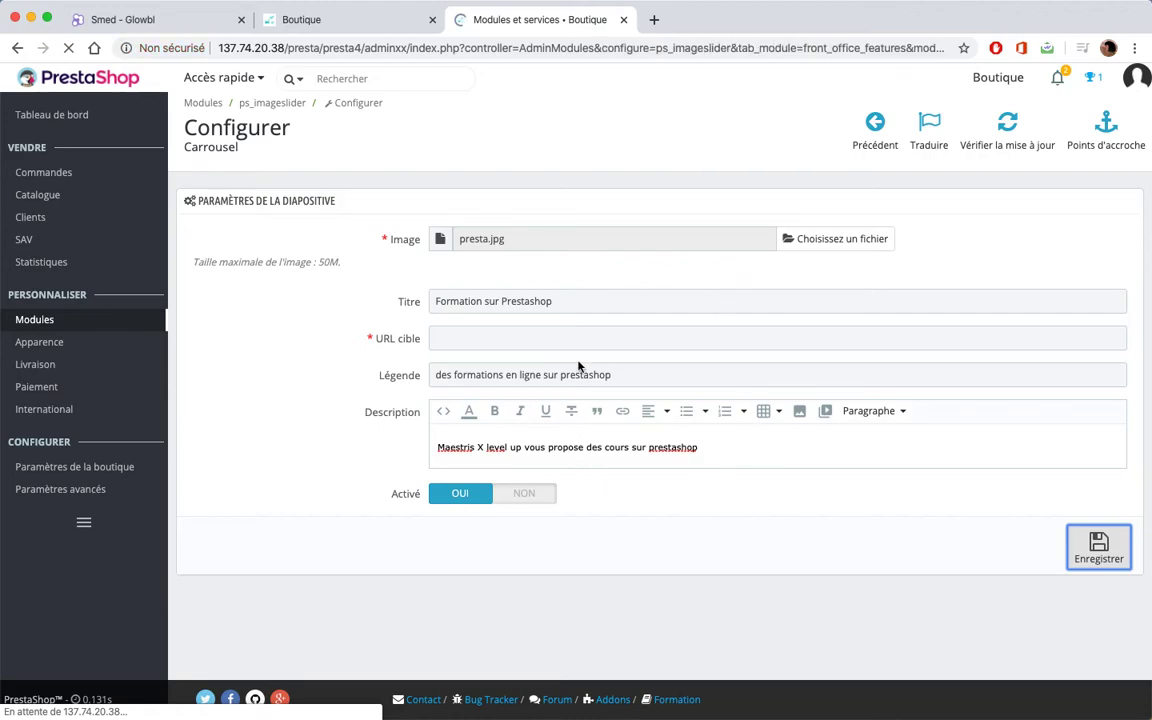
click(458, 390)
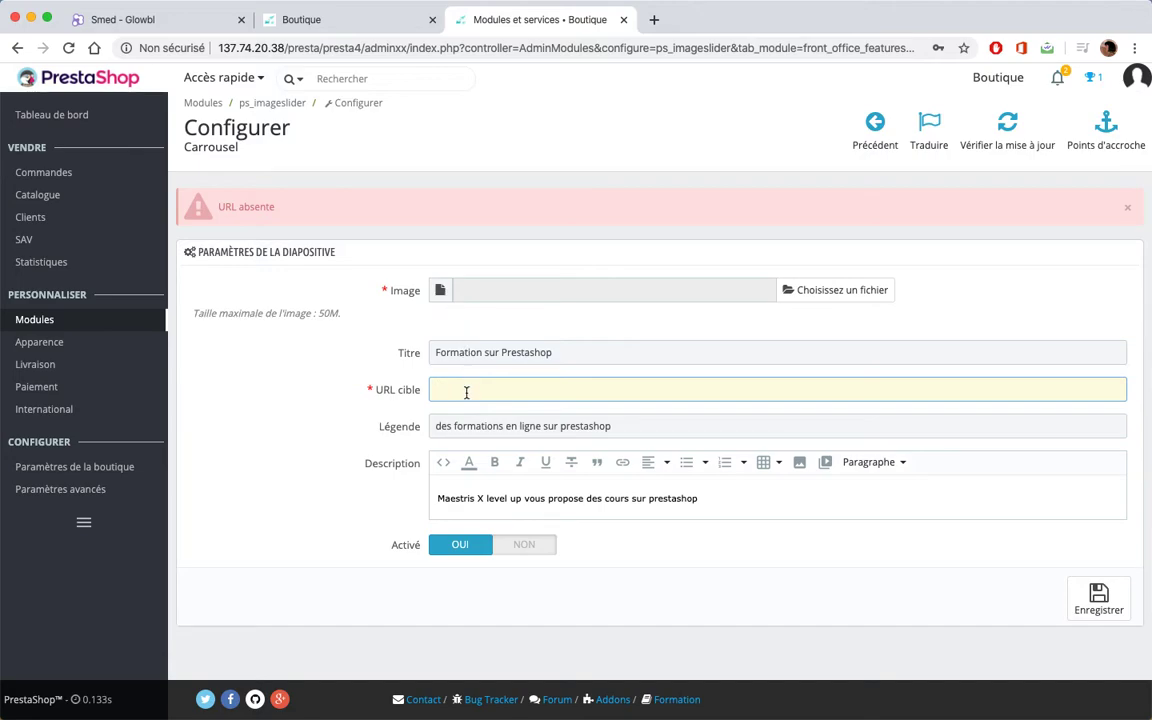
click(373, 48)
click(373, 50)
drag(366, 48, 236, 55)
key(ctrl+c)
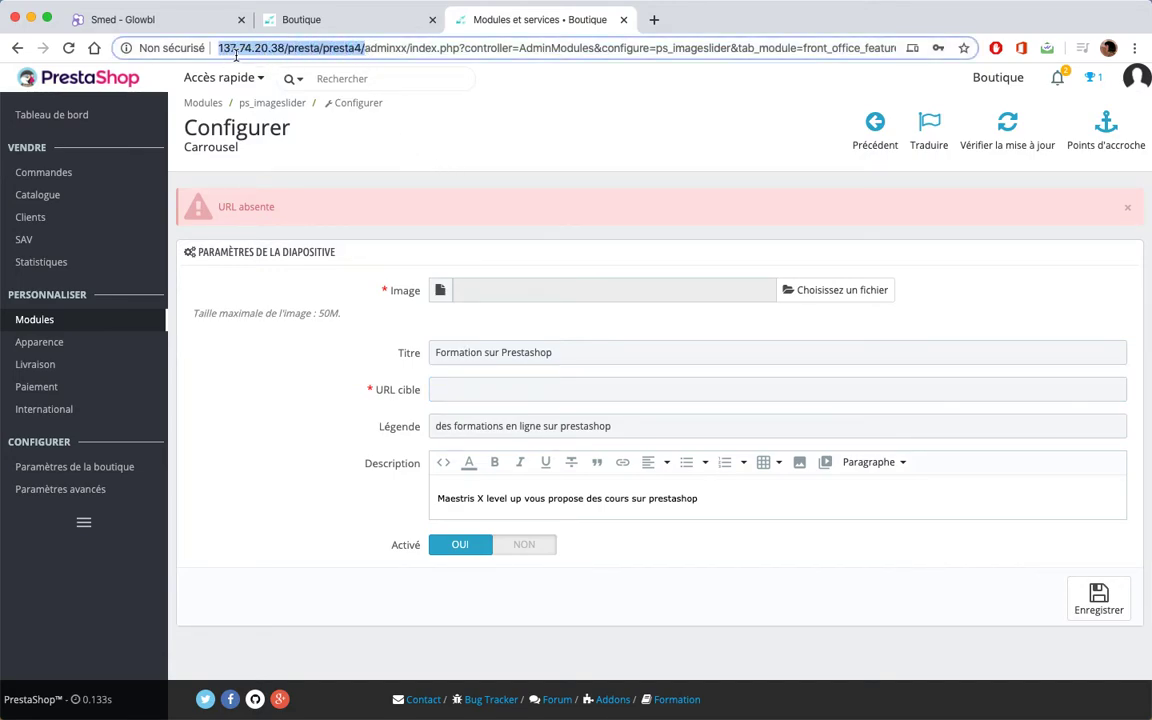
click(465, 386)
key(ctrl+v)
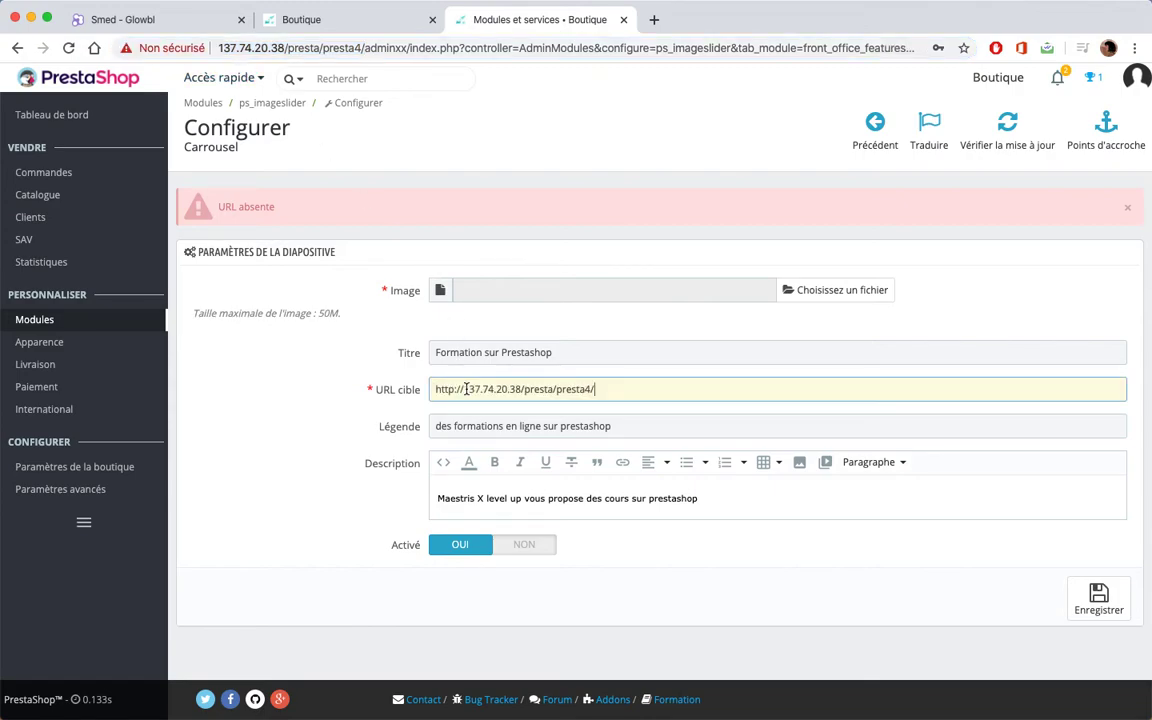
- Choose presta.jpg again as the slide's image and save the slide
click(829, 293)
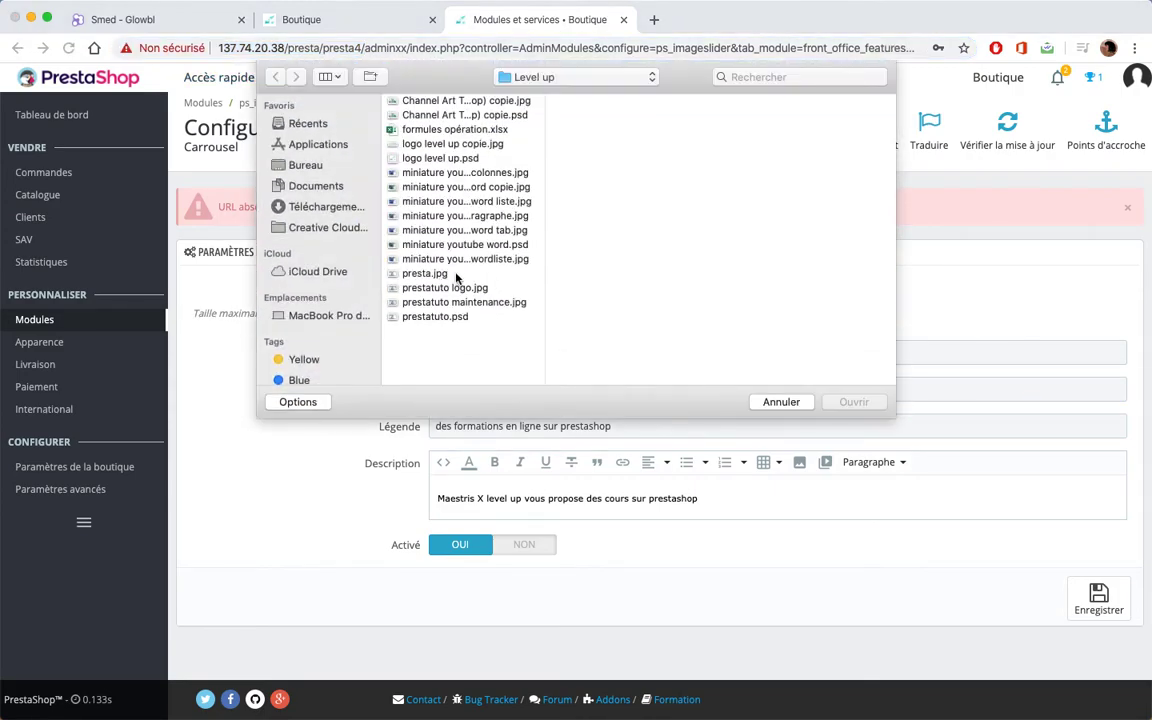
click(426, 274)
click(851, 402)
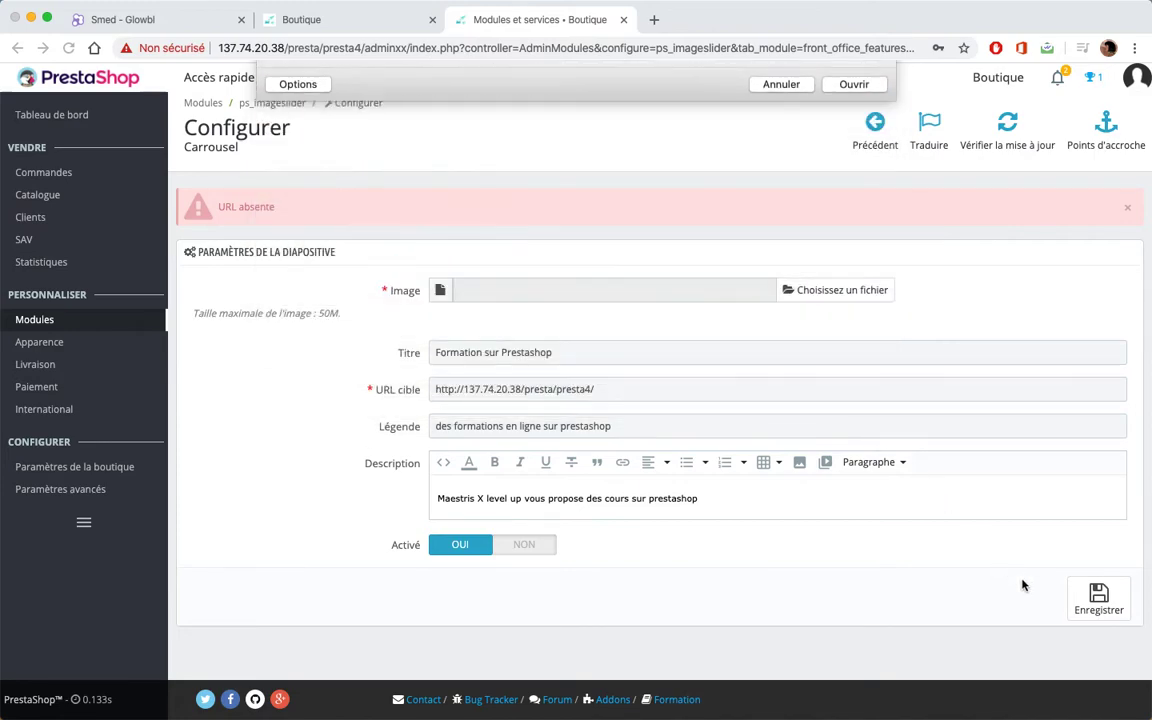
click(1099, 598)
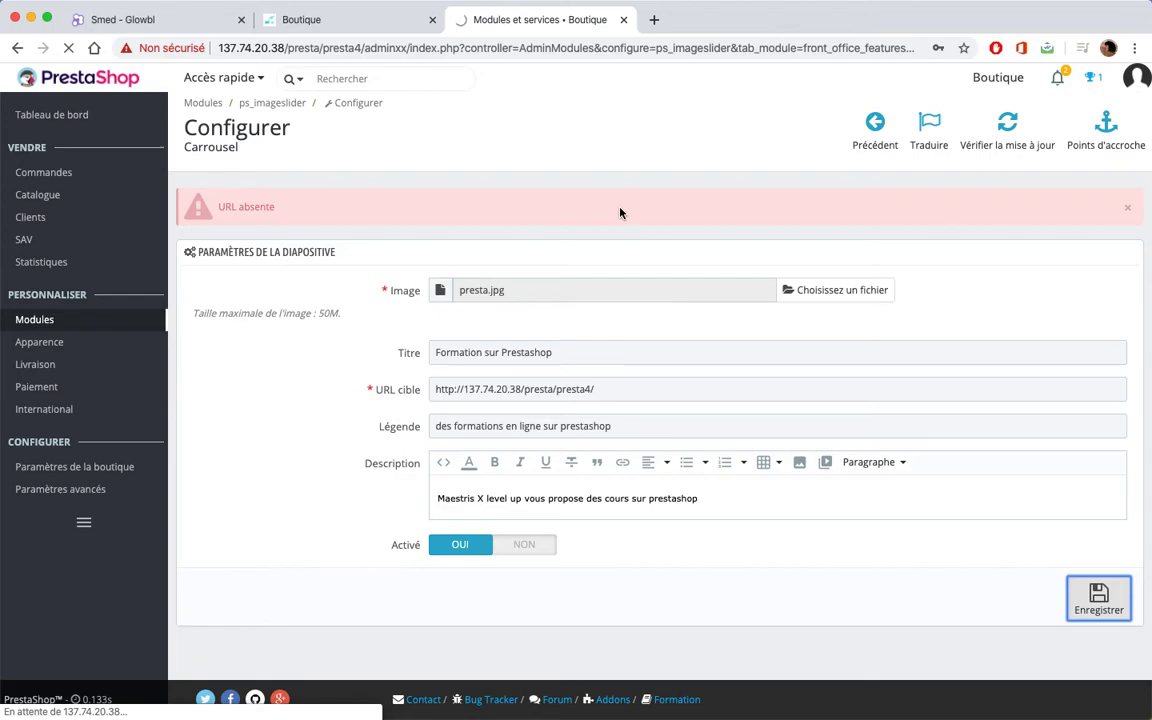
- Review the carousel's slide list, then follow the first slide's link on the shop home page and return to the shop
scroll(643, 376, down, 2)
scroll(643, 376, down, 4)
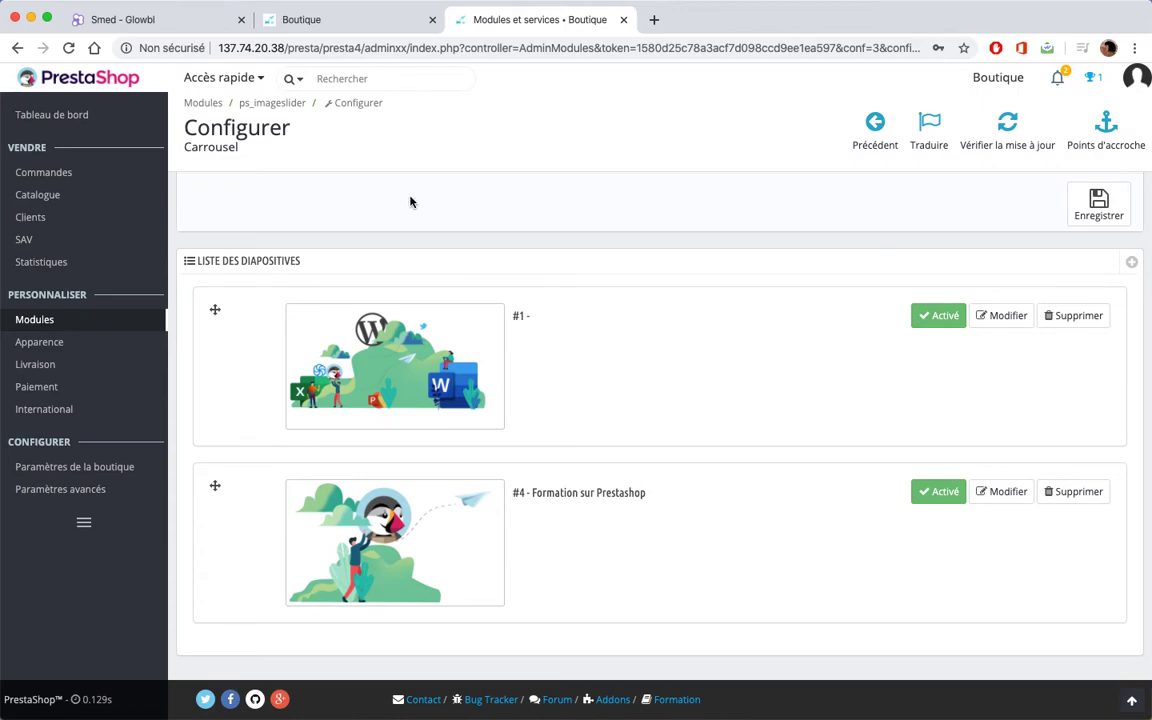
click(329, 27)
click(519, 398)
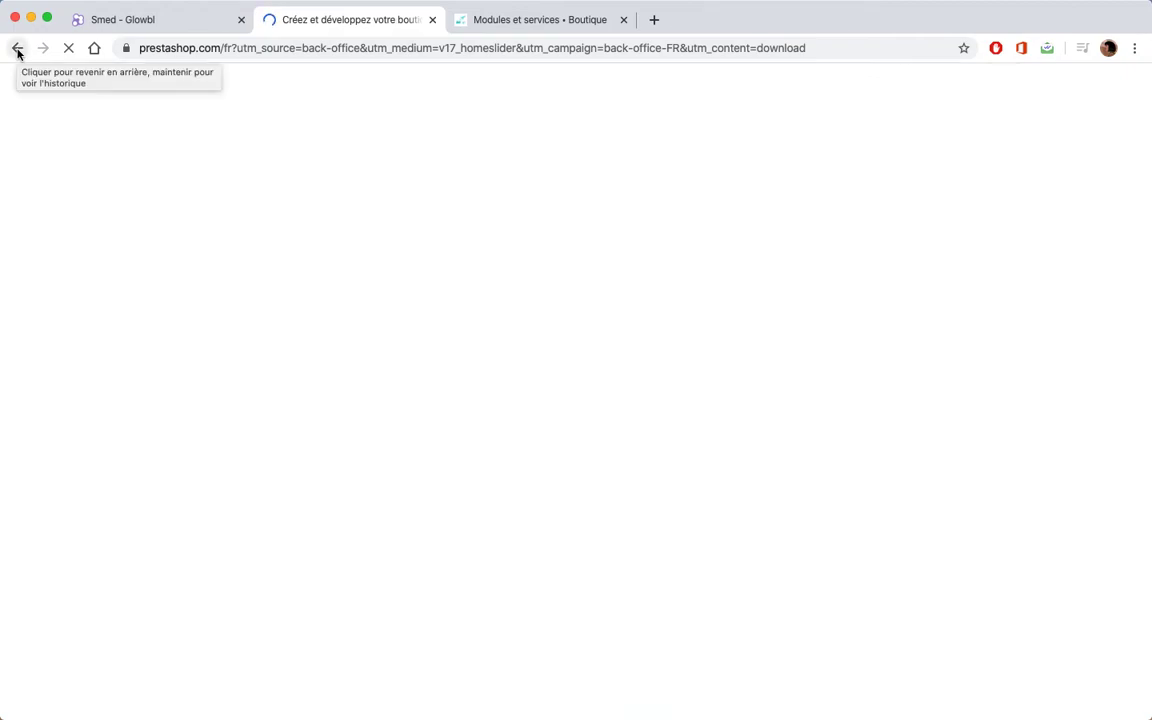
click(17, 50)
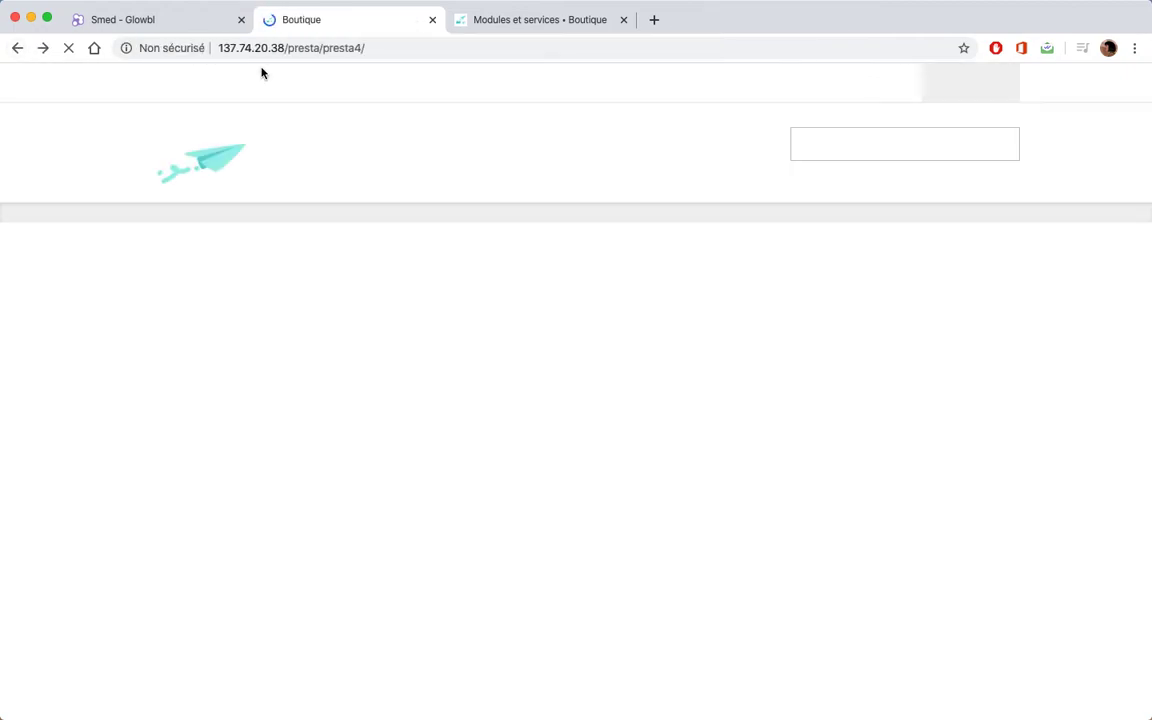
- Open the "Formation sur Prestashop" slide for editing and view how its text displays in the shop's home page carousel
click(560, 20)
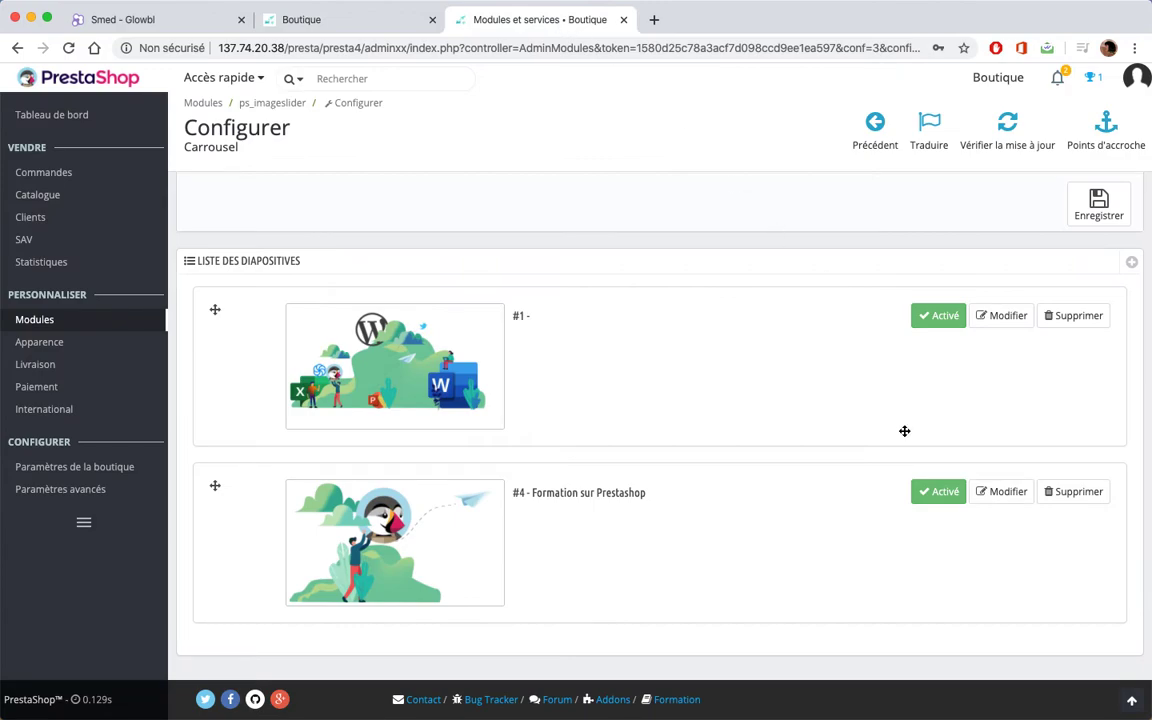
click(993, 499)
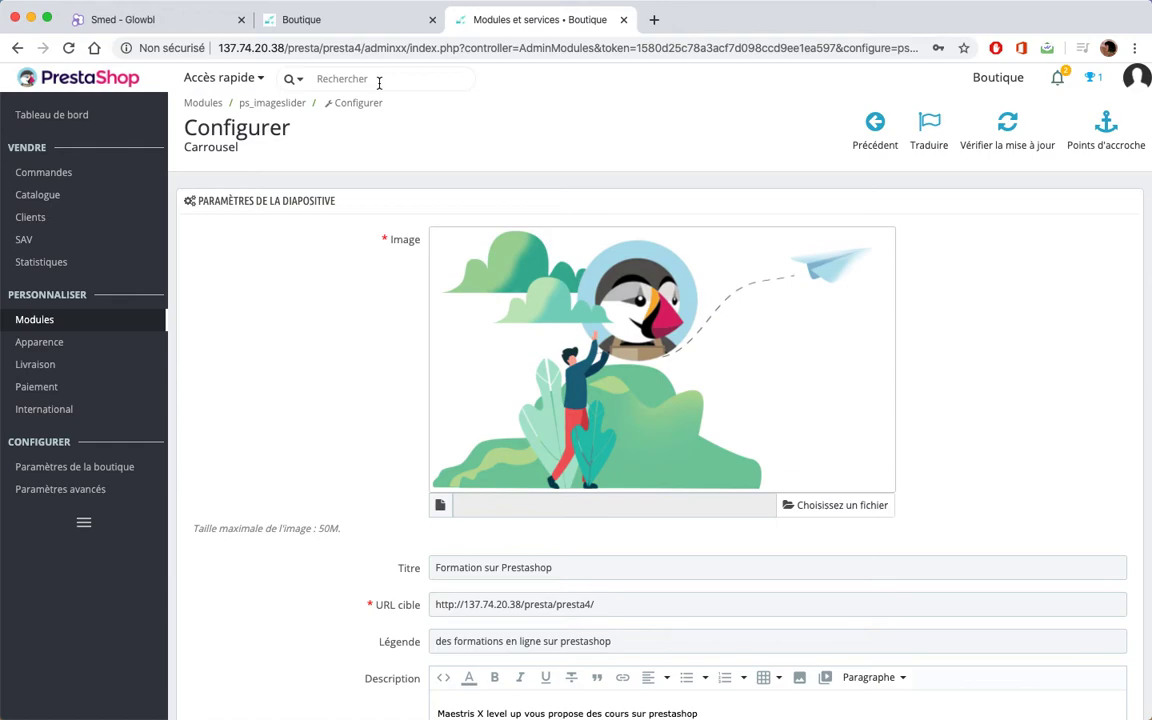
click(345, 17)
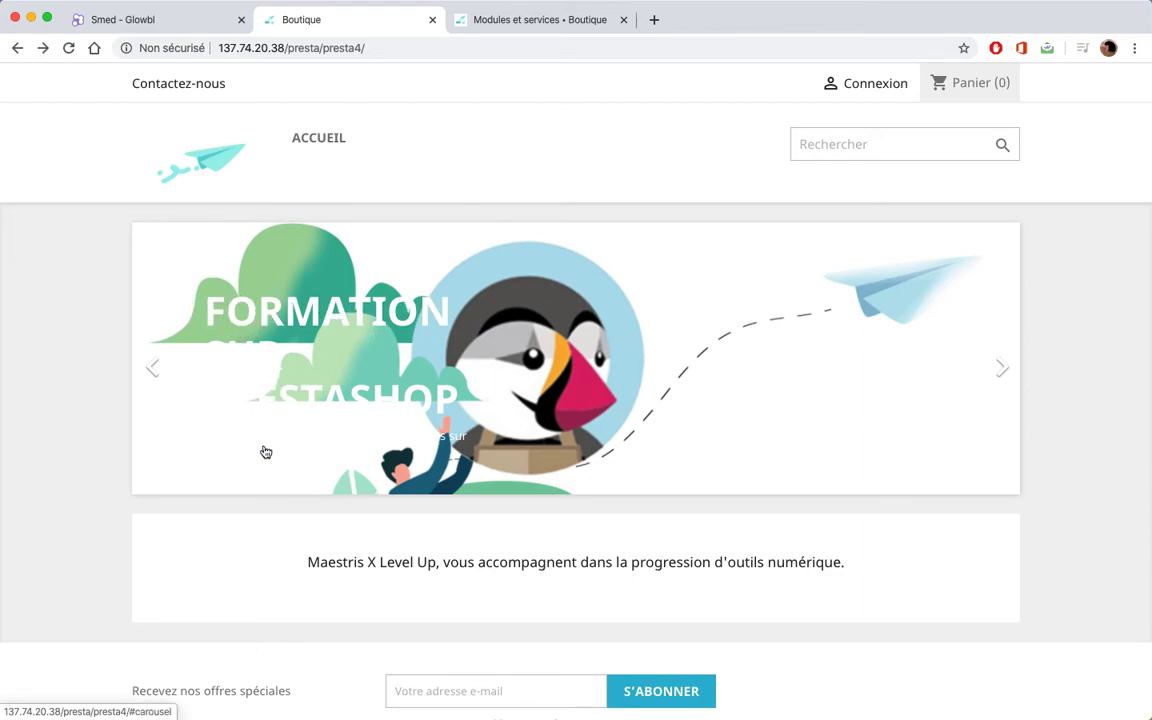
- Apply the background colour #101010 to the whole description text of the "Formation sur Prestashop" slide and save the slide
click(575, 28)
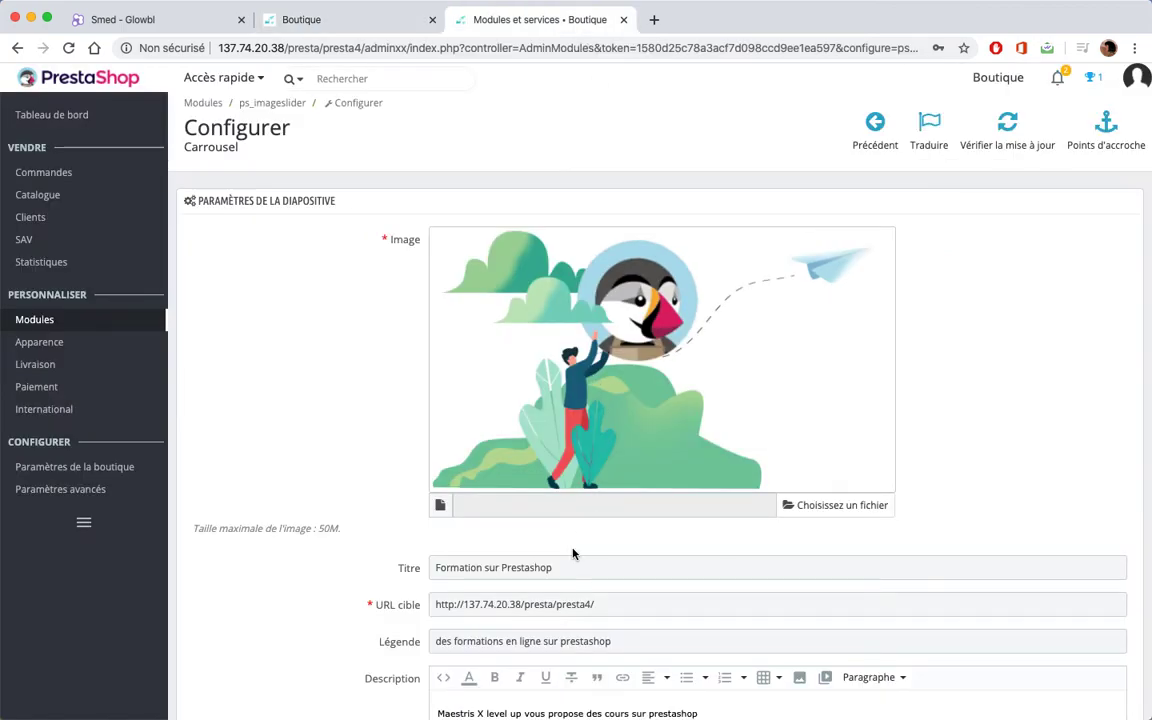
scroll(573, 553, down, 3)
drag(725, 566, 417, 568)
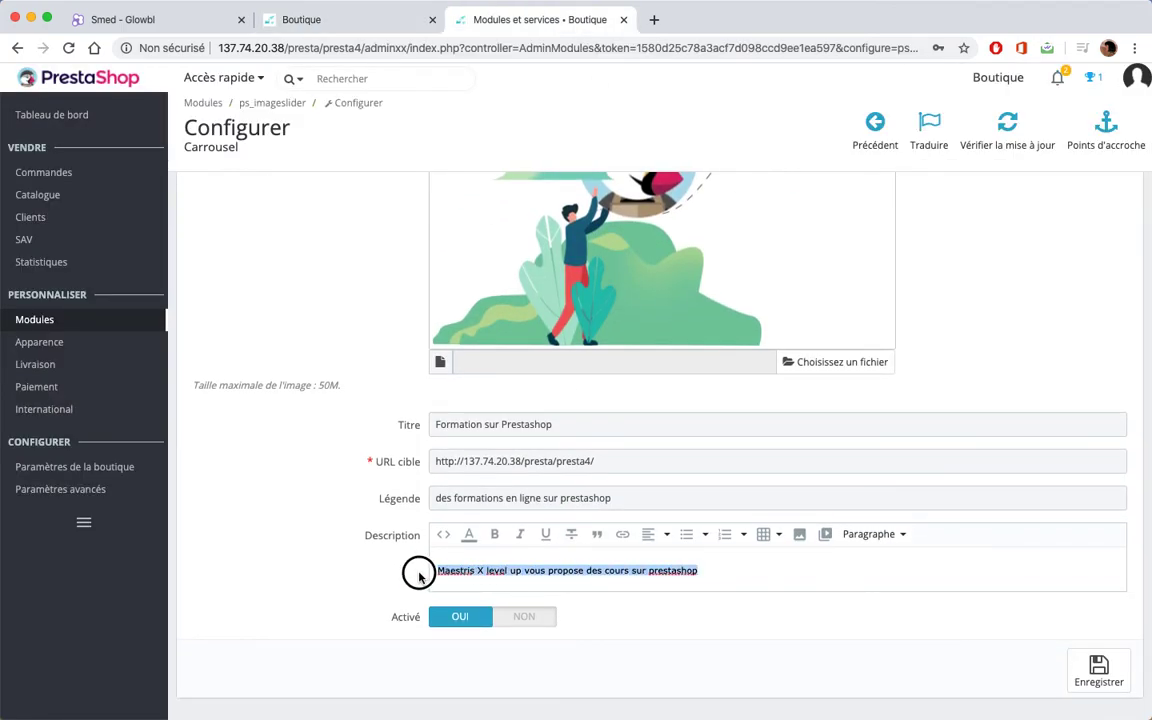
click(469, 535)
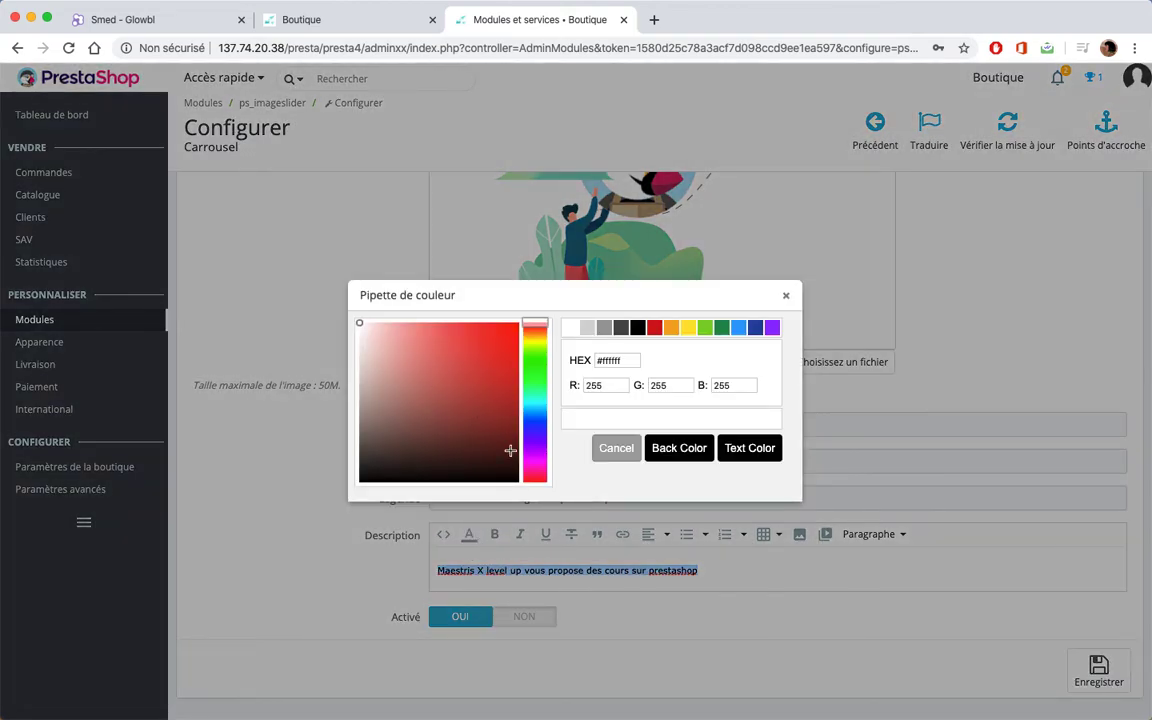
click(361, 472)
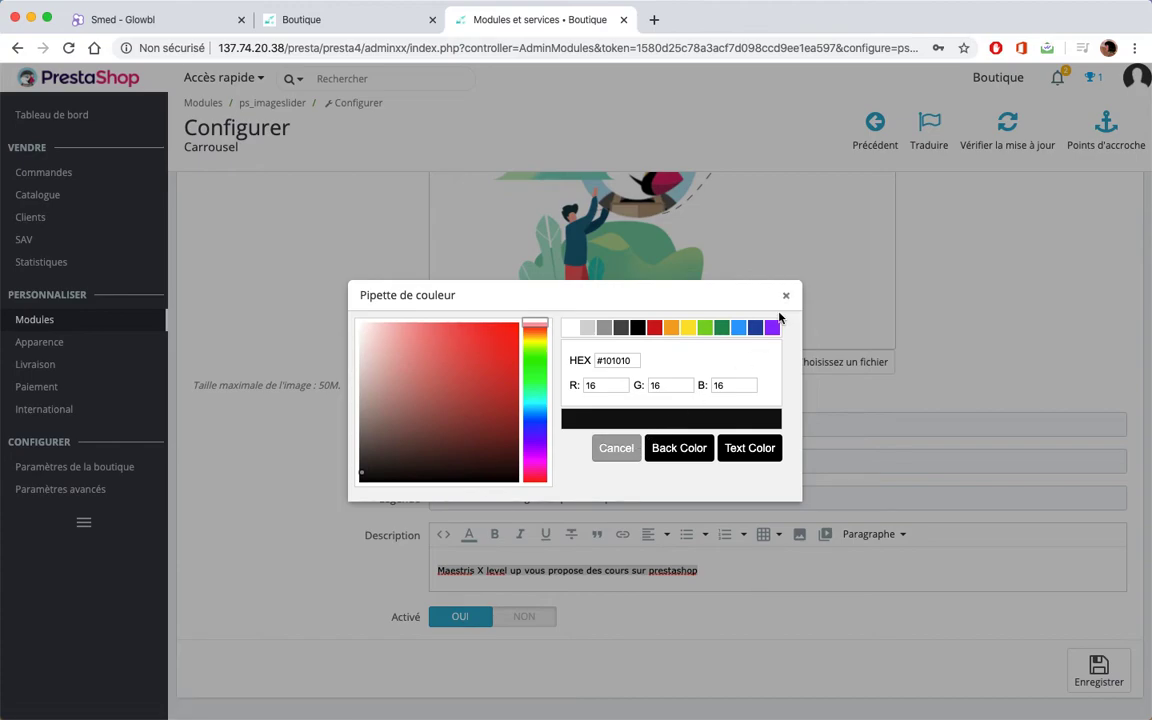
click(681, 451)
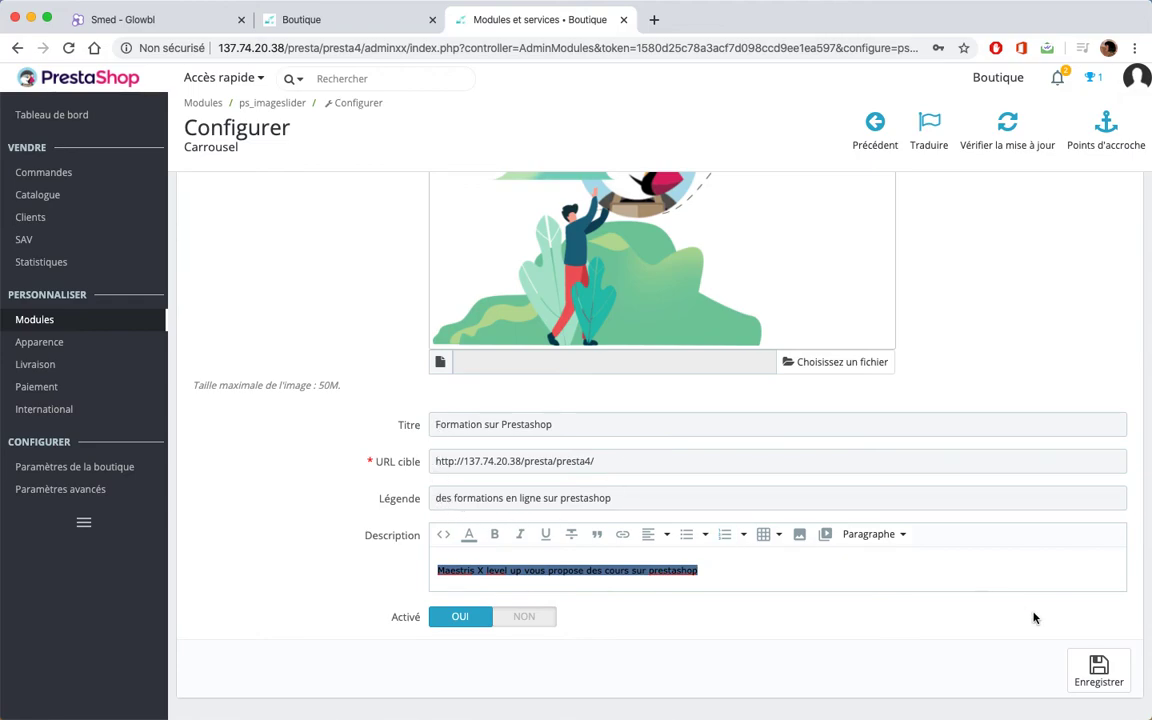
click(1096, 673)
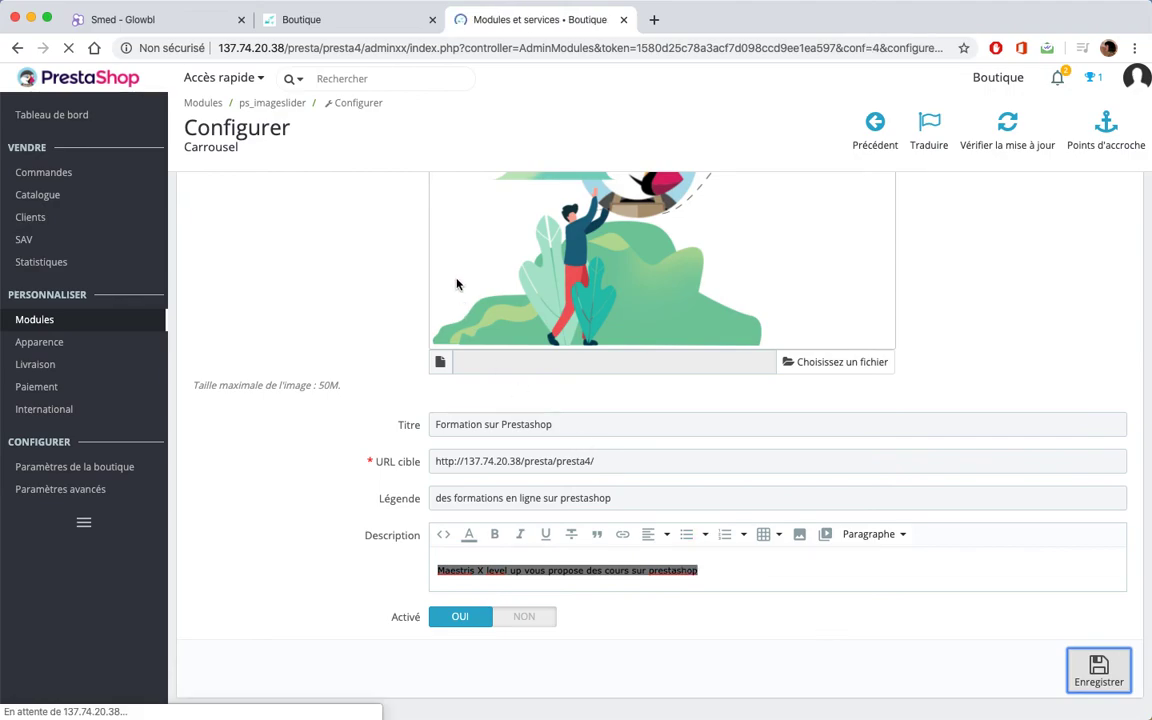
- Reload the shop home page and advance the carousel to check the slide's description styling
click(344, 20)
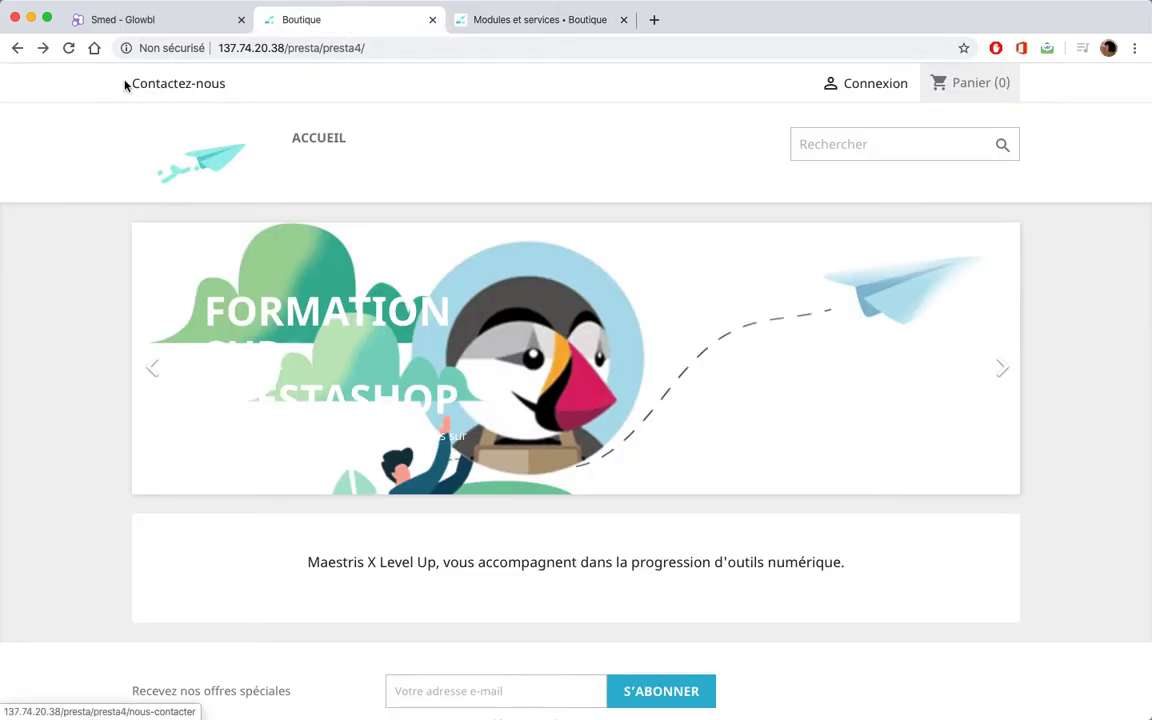
click(68, 48)
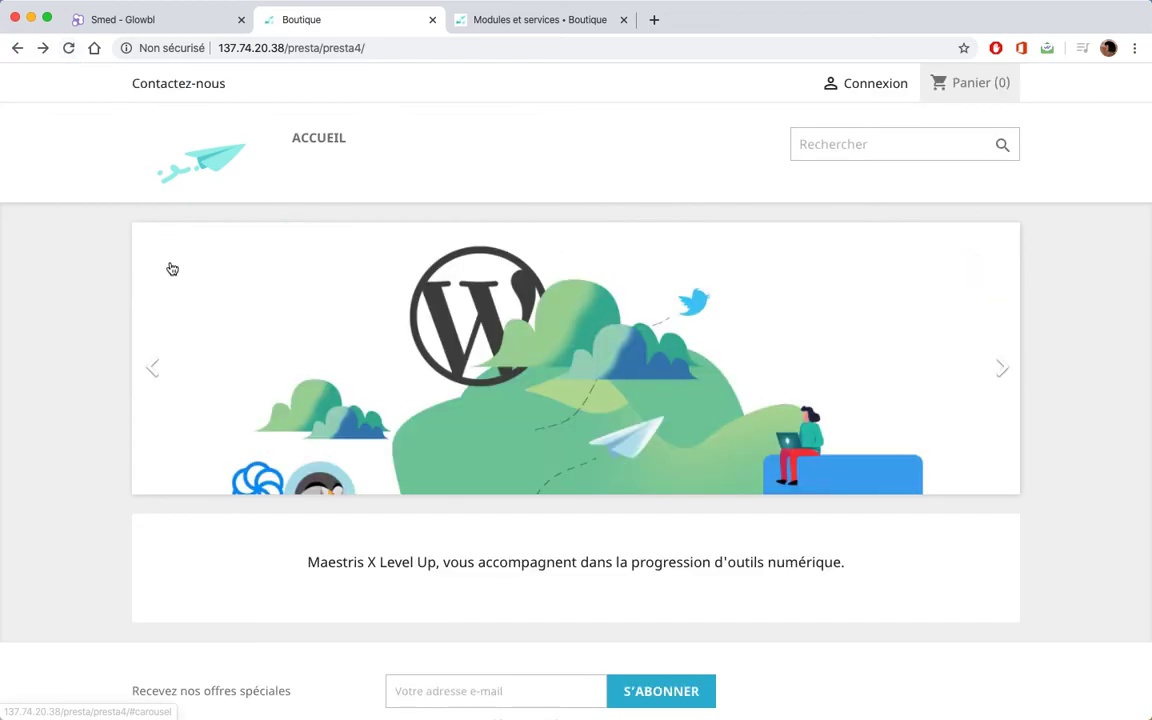
click(1003, 369)
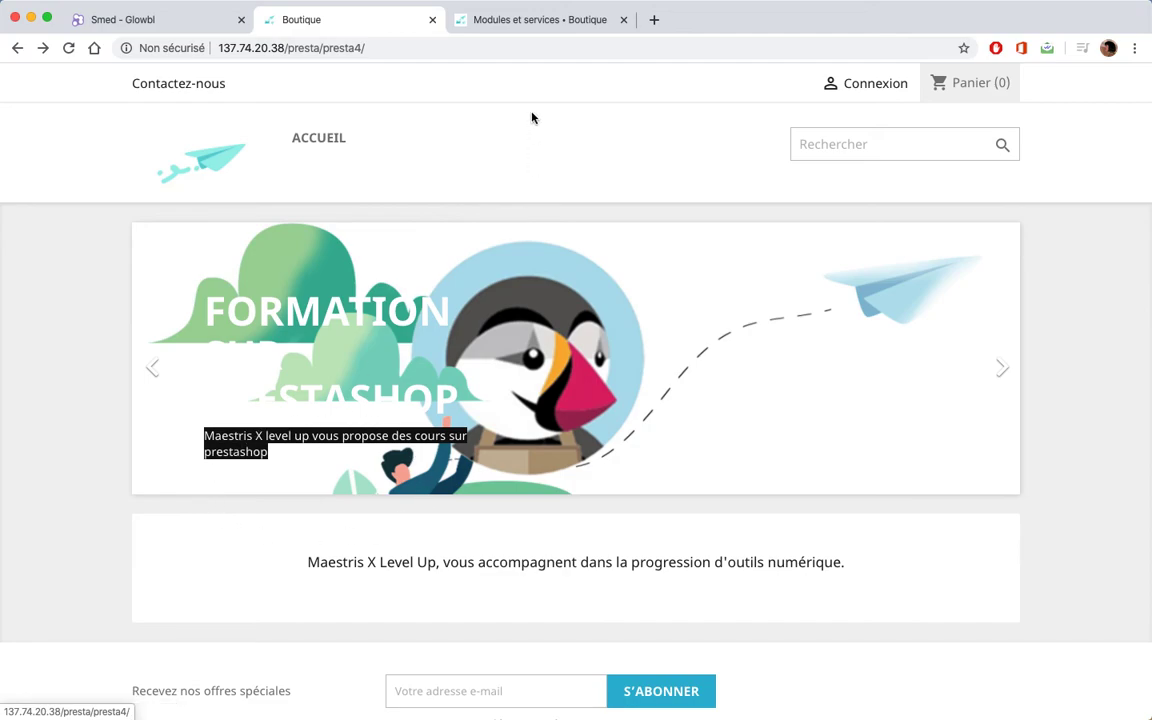
- Open the "Formation sur Prestashop" slide for editing in the carousel configuration and clear its title and caption
click(517, 22)
scroll(517, 539, down, 3)
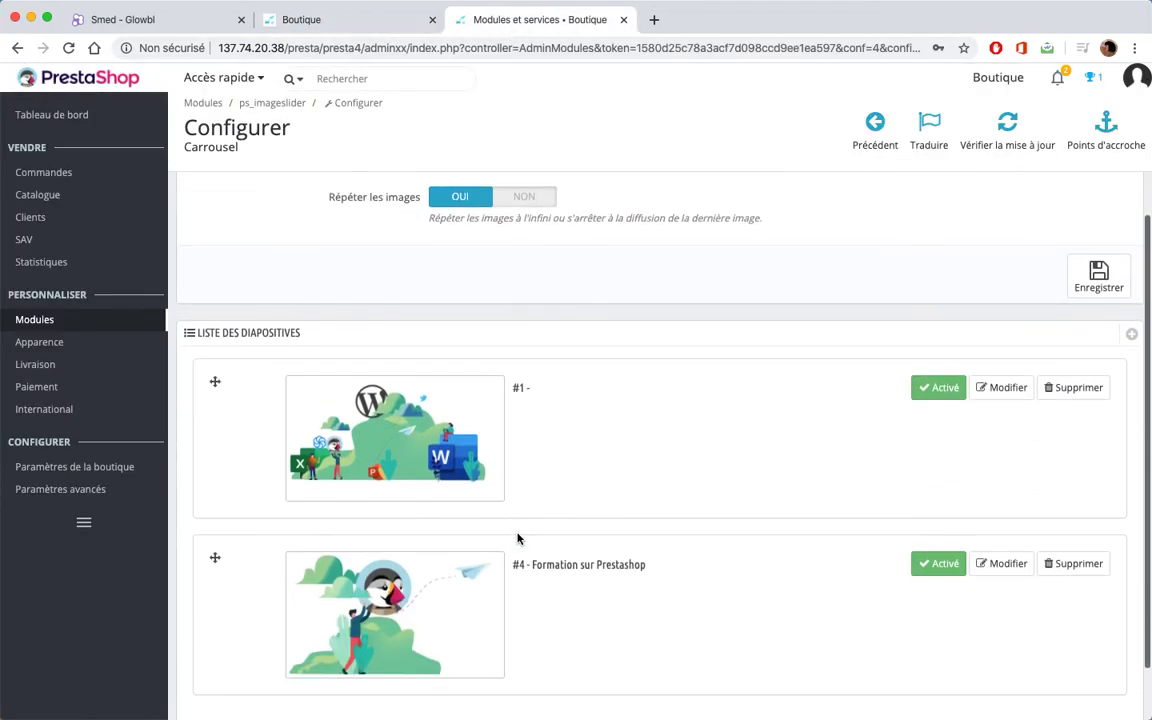
click(1000, 564)
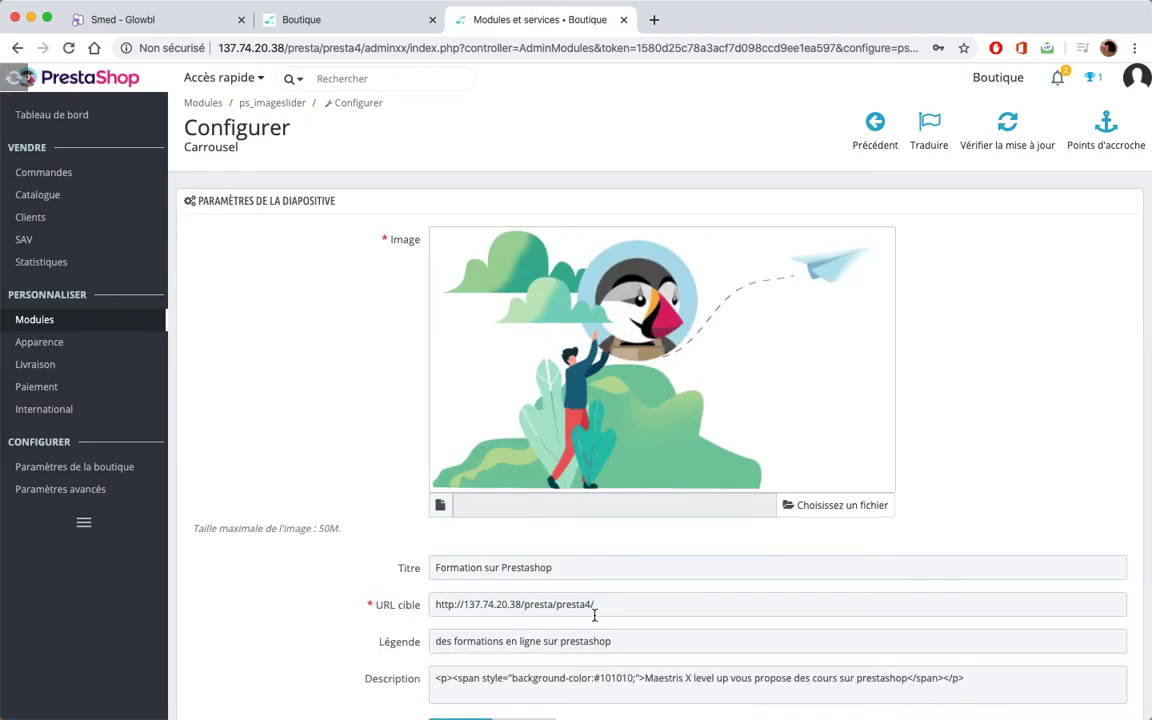
double_click(573, 570)
triple_click(573, 567)
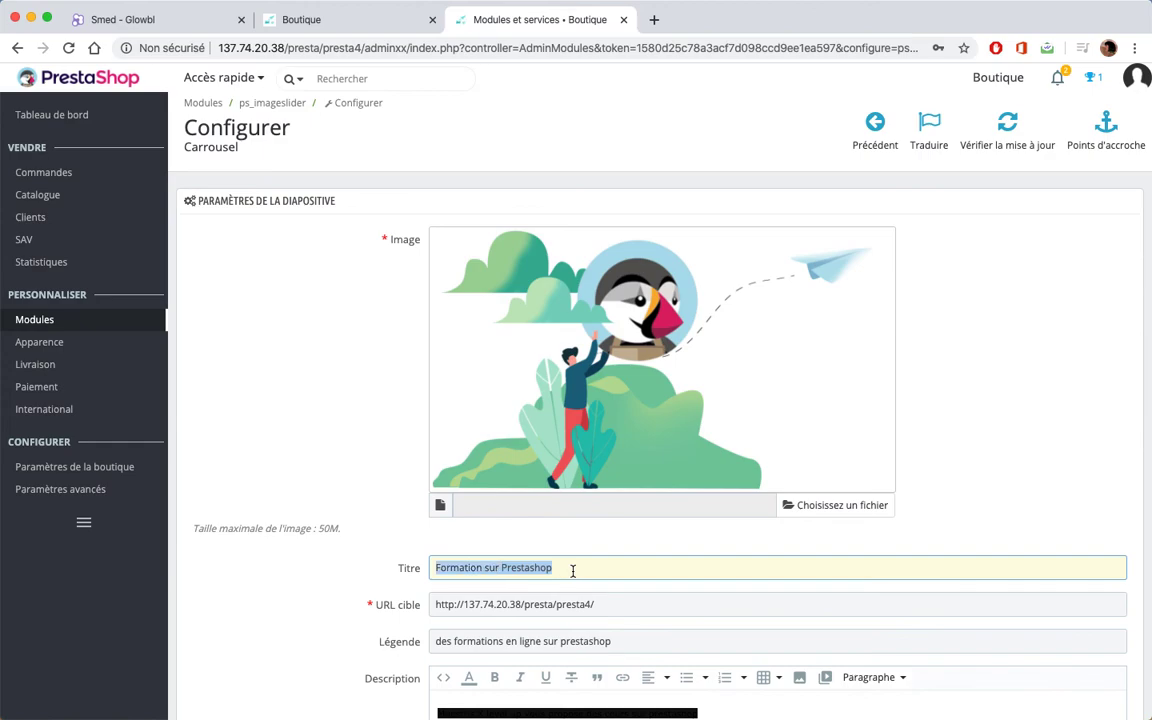
key(BackSpace)
click(627, 640)
triple_click(627, 640)
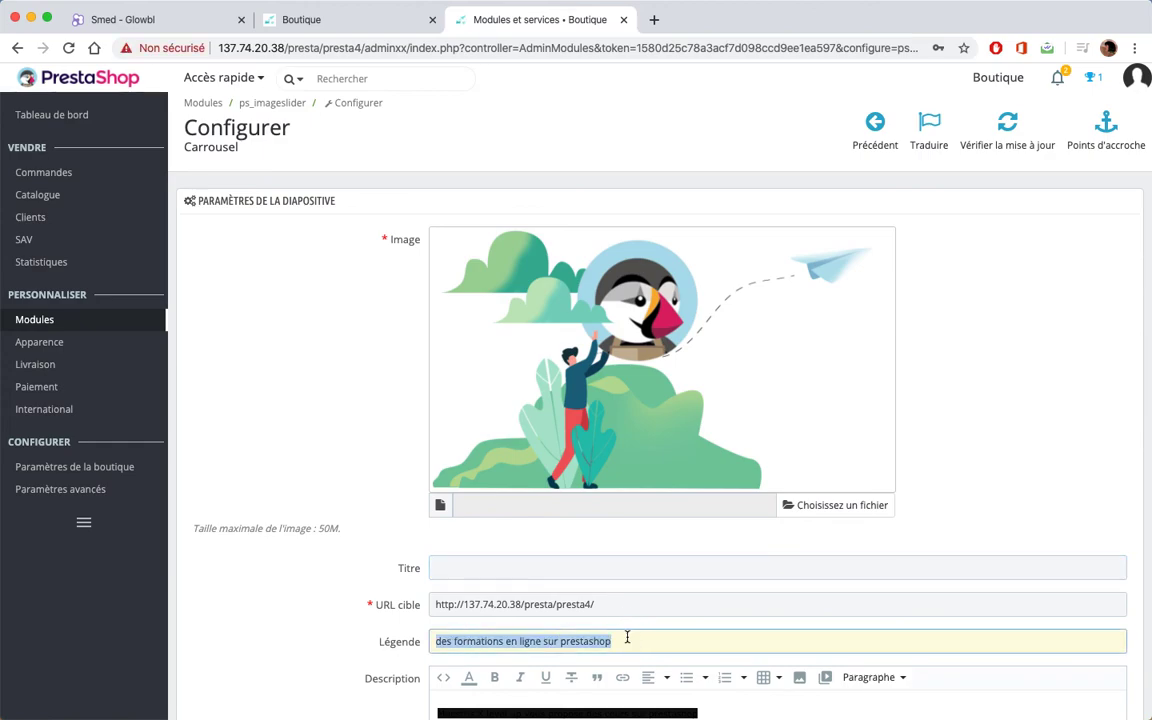
key(BackSpace)
- Delete the slide's description text and save the slide
scroll(640, 637, down, 2)
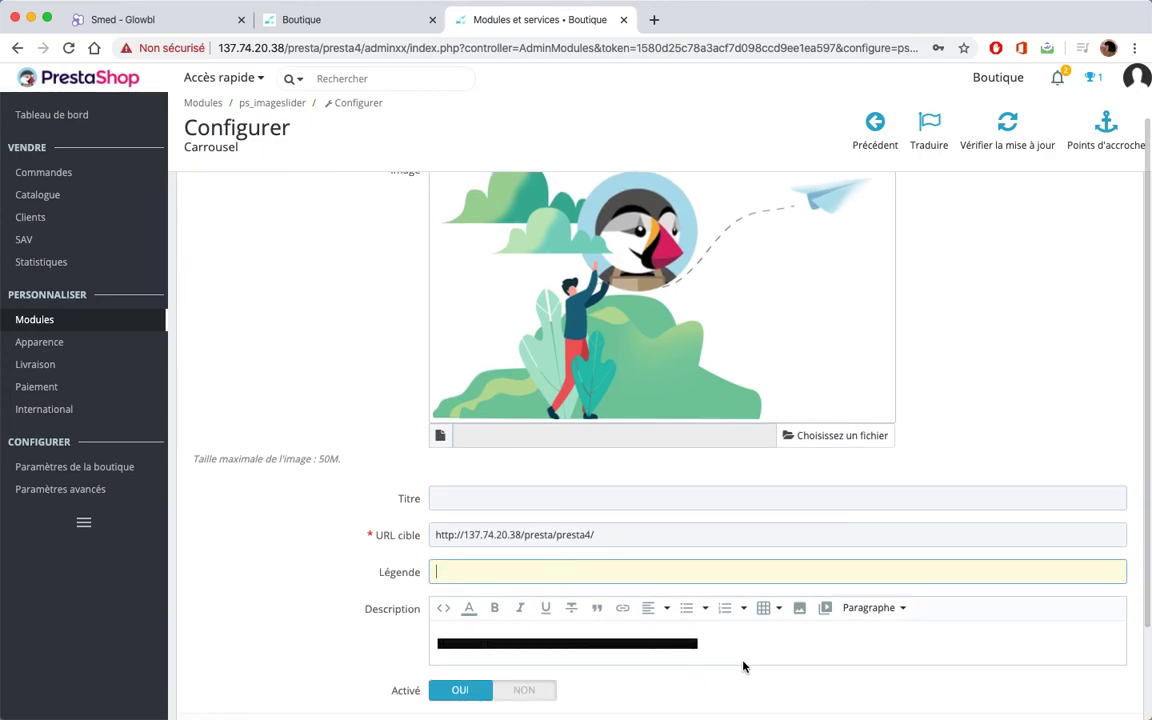
triple_click(718, 633)
key(BackSpace)
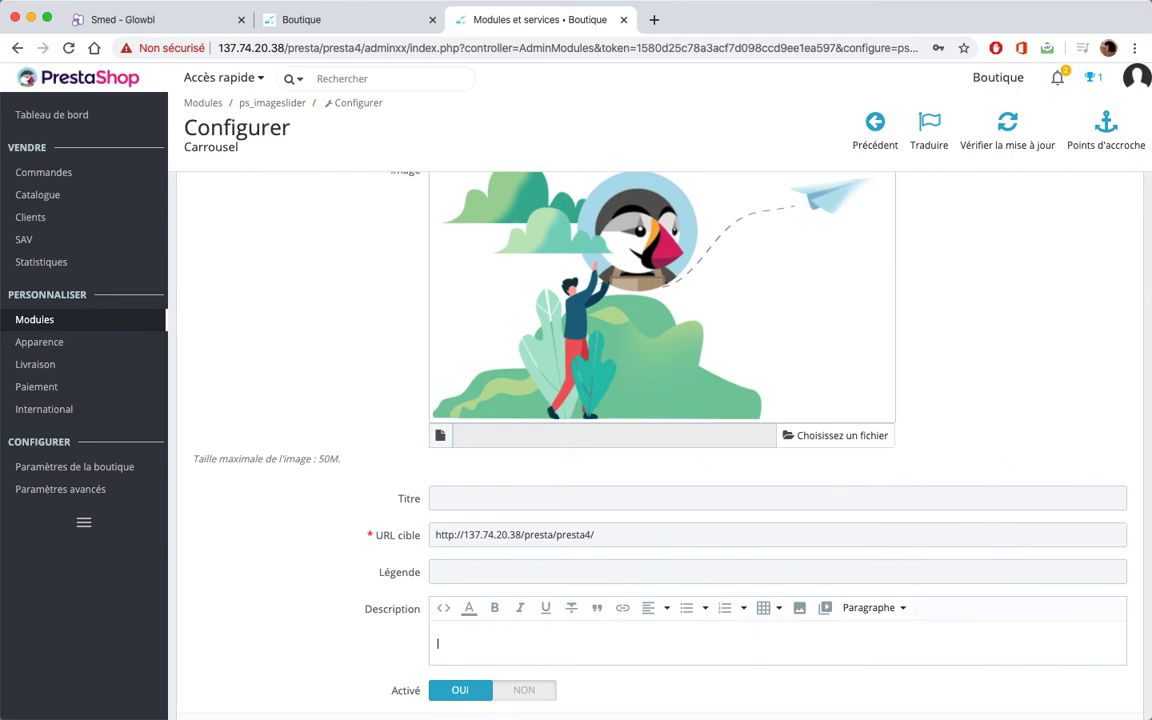
scroll(823, 607, down, 3)
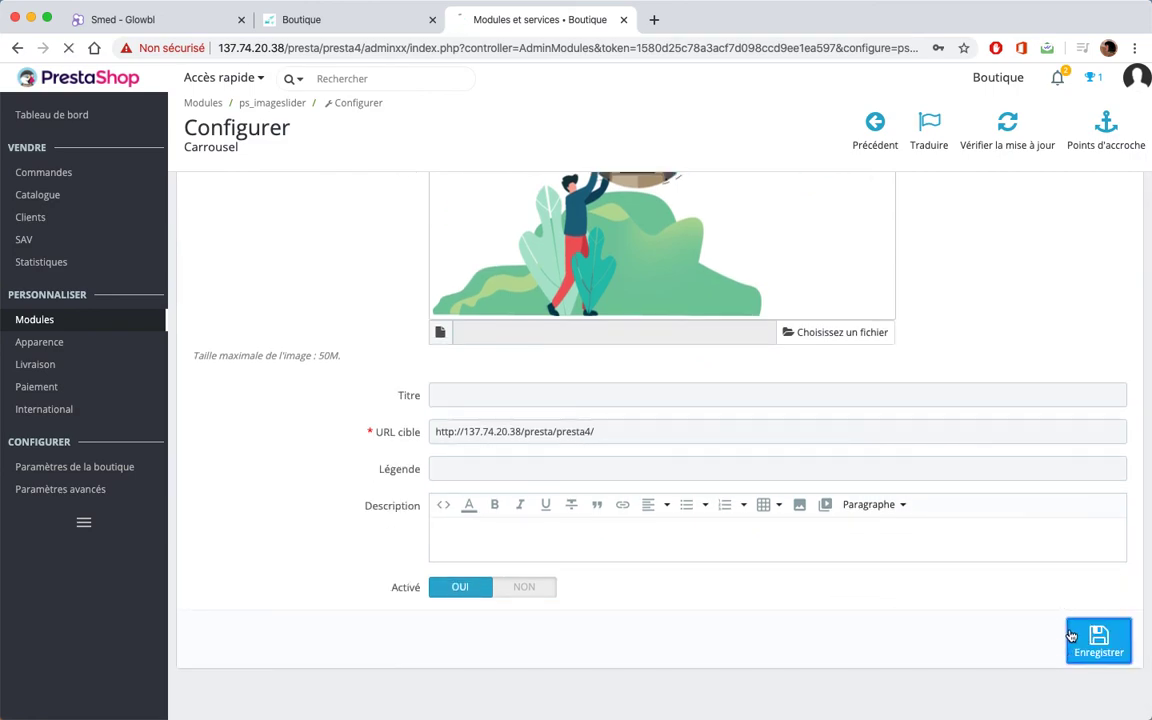
click(1099, 640)
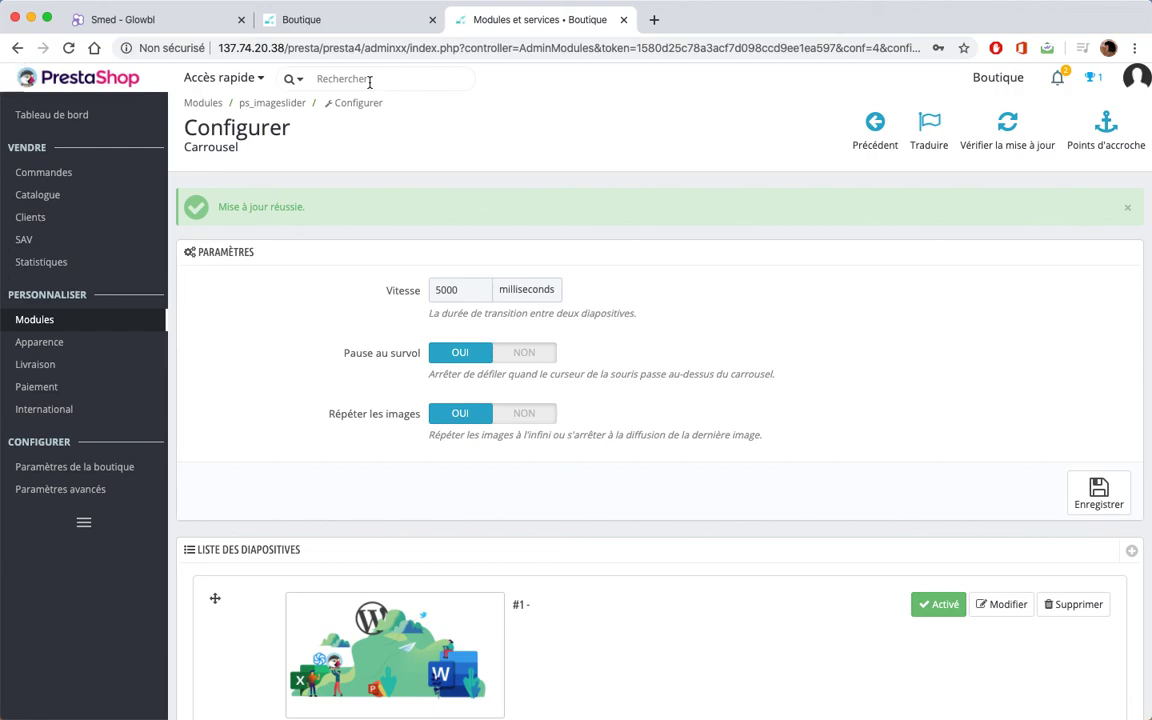
- Refresh the shop's home page and move the carousel to the Prestashop slide to check it without its text
click(345, 20)
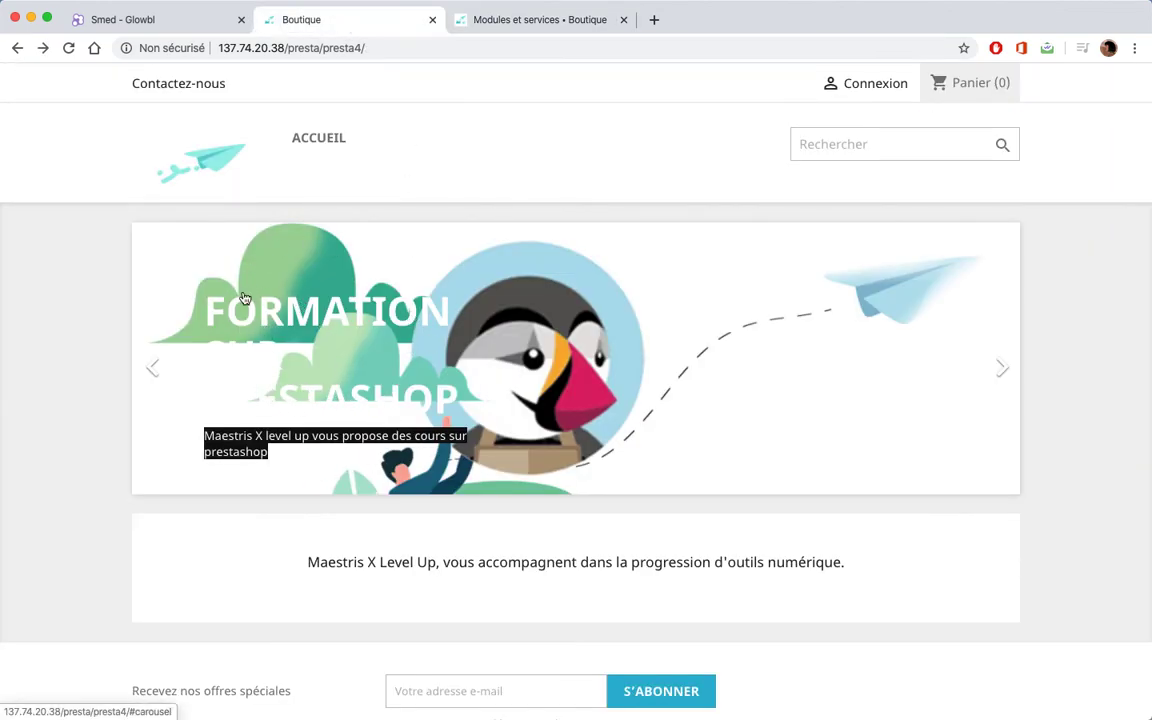
click(67, 47)
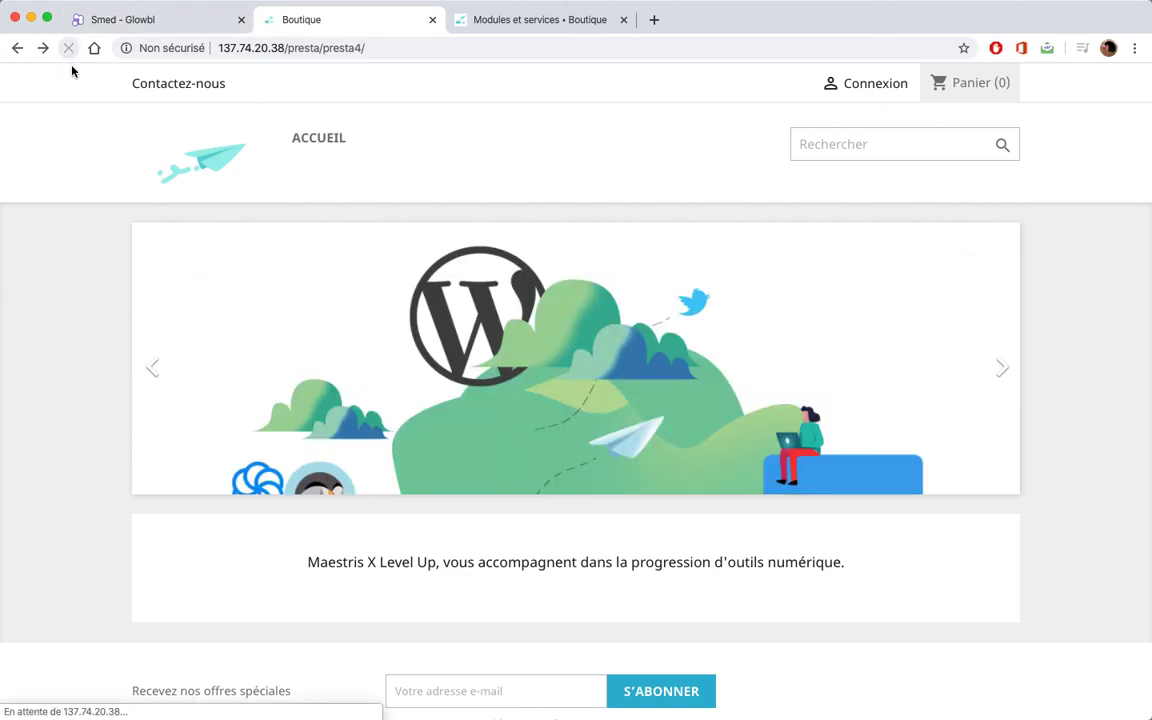
click(1002, 367)
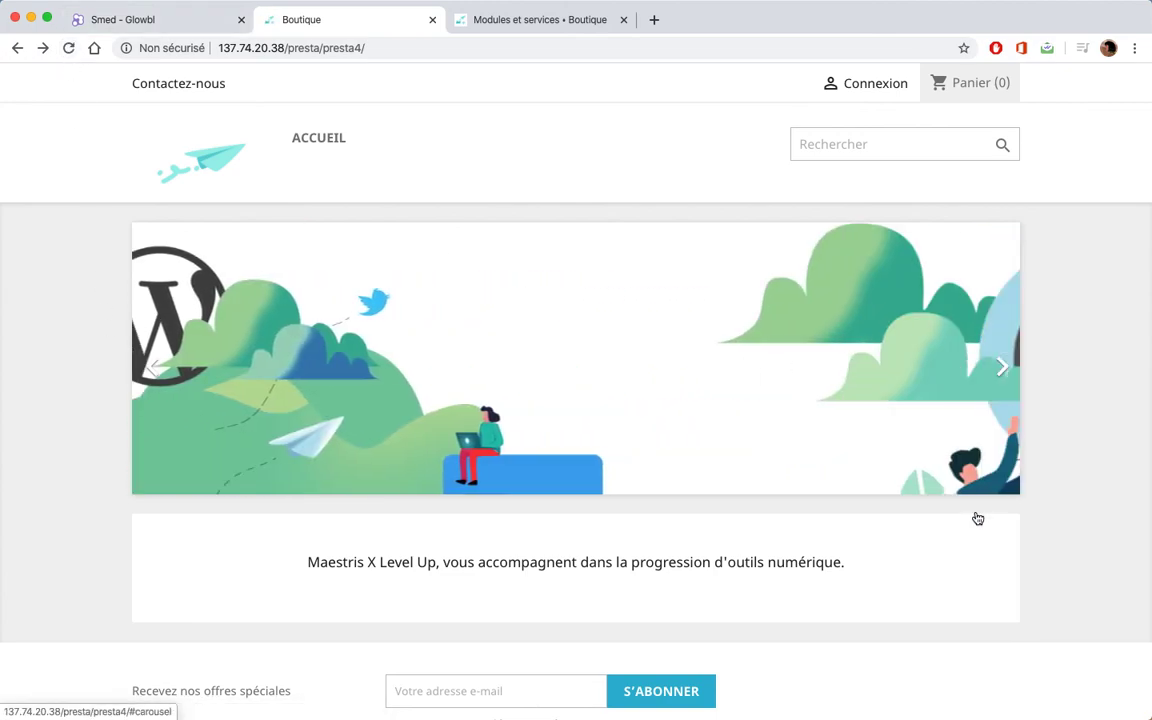